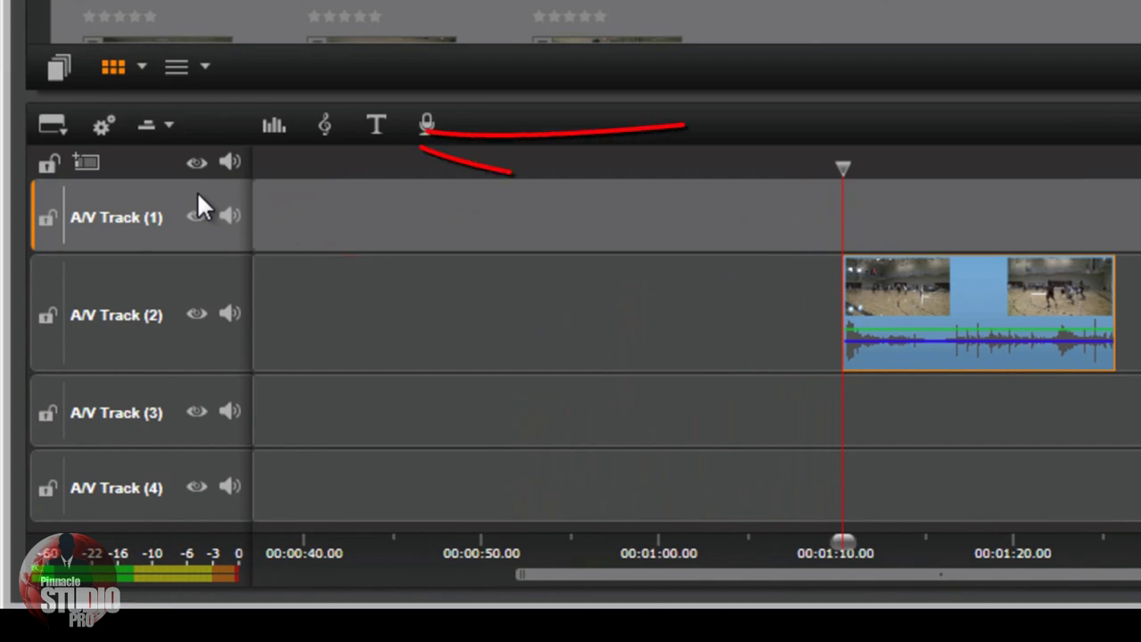
Step: Create a new title at the playhead and delete its placeholder text "Your Text Here"
mouse_move(375, 125)
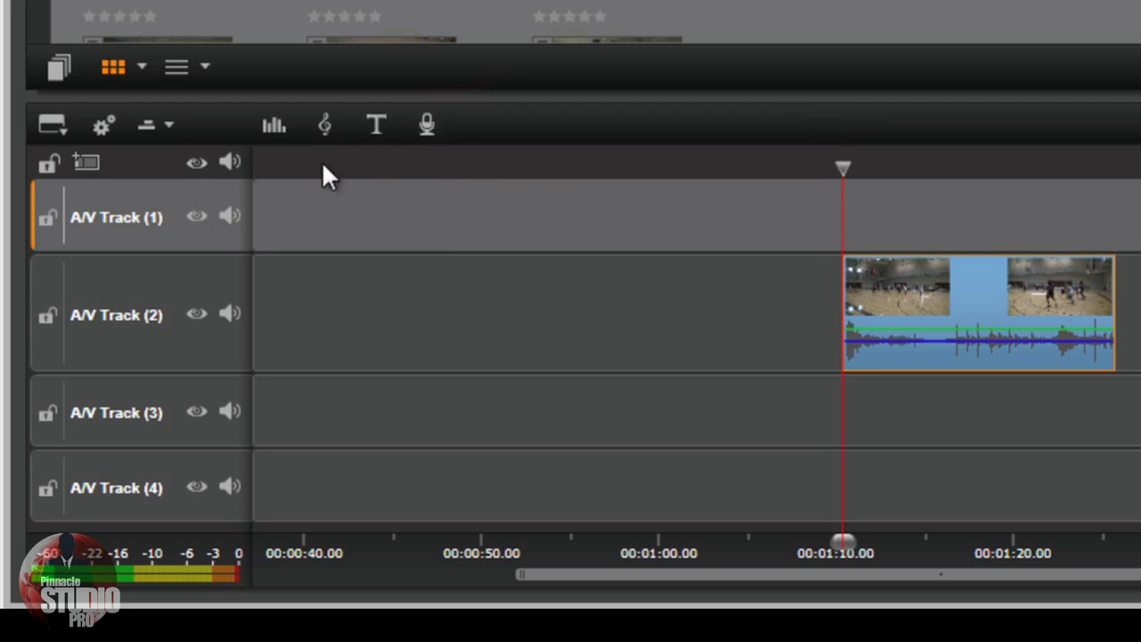
left_click(376, 125)
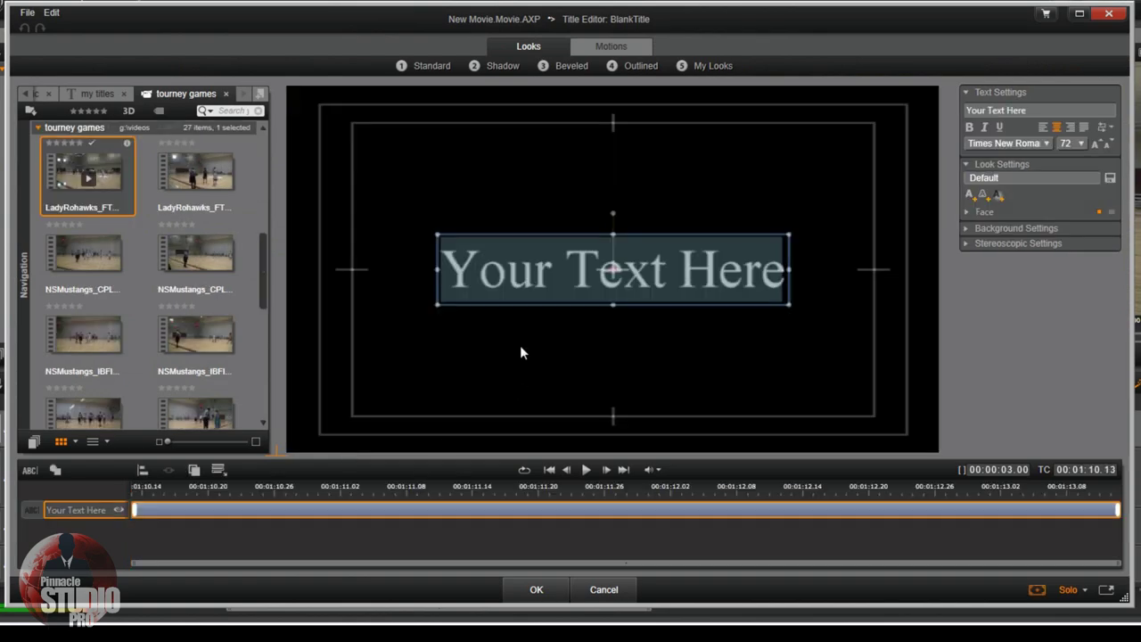
left_click_drag(442, 268, 505, 268)
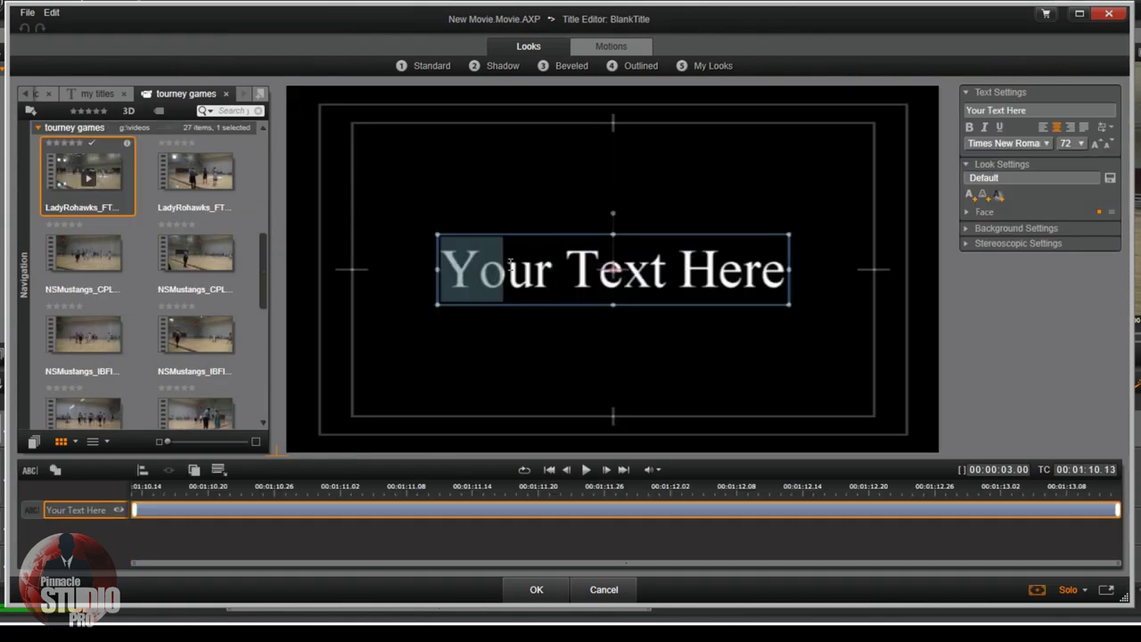
key("ctrl+a")
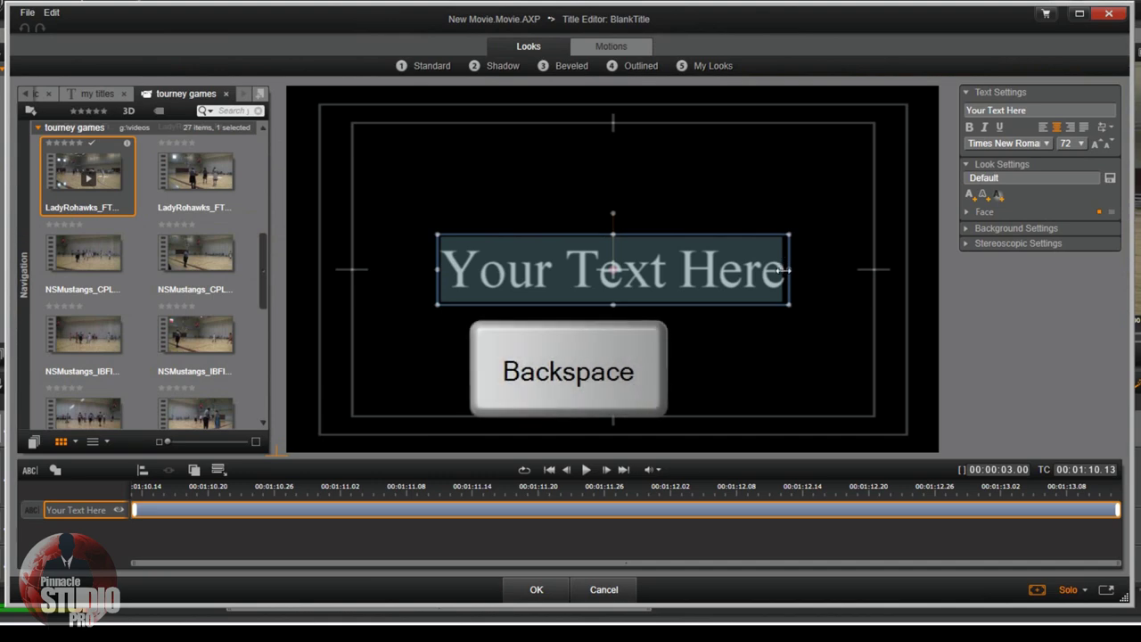
key("BackSpace")
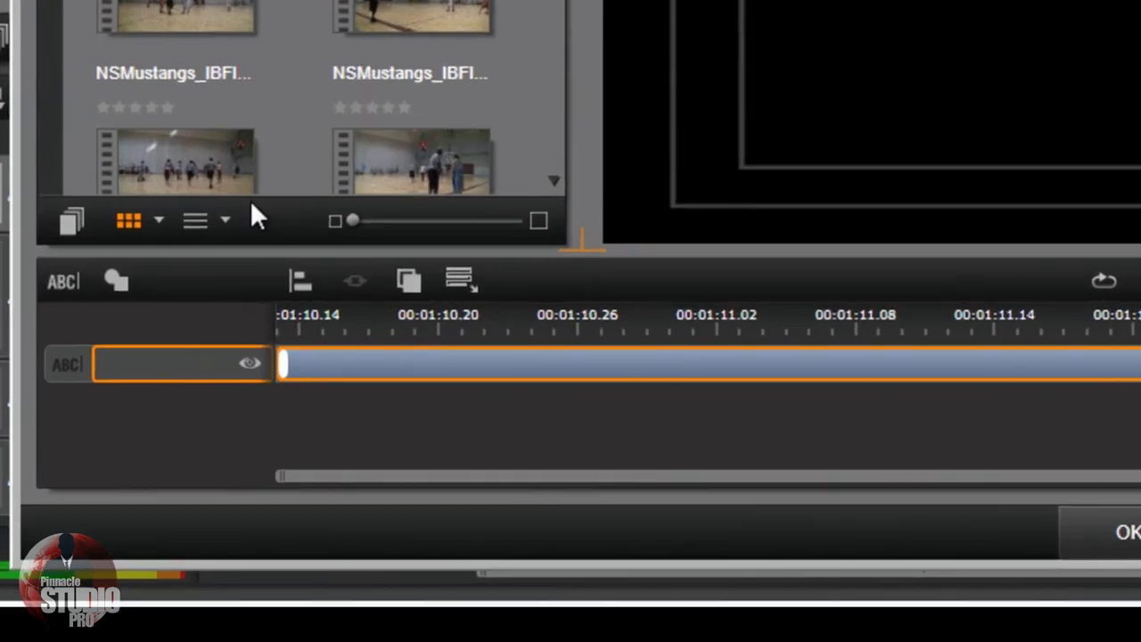
Step: Add a circle to the title and fill its face with solid red (R 255, G 0, B 0)
left_click(116, 280)
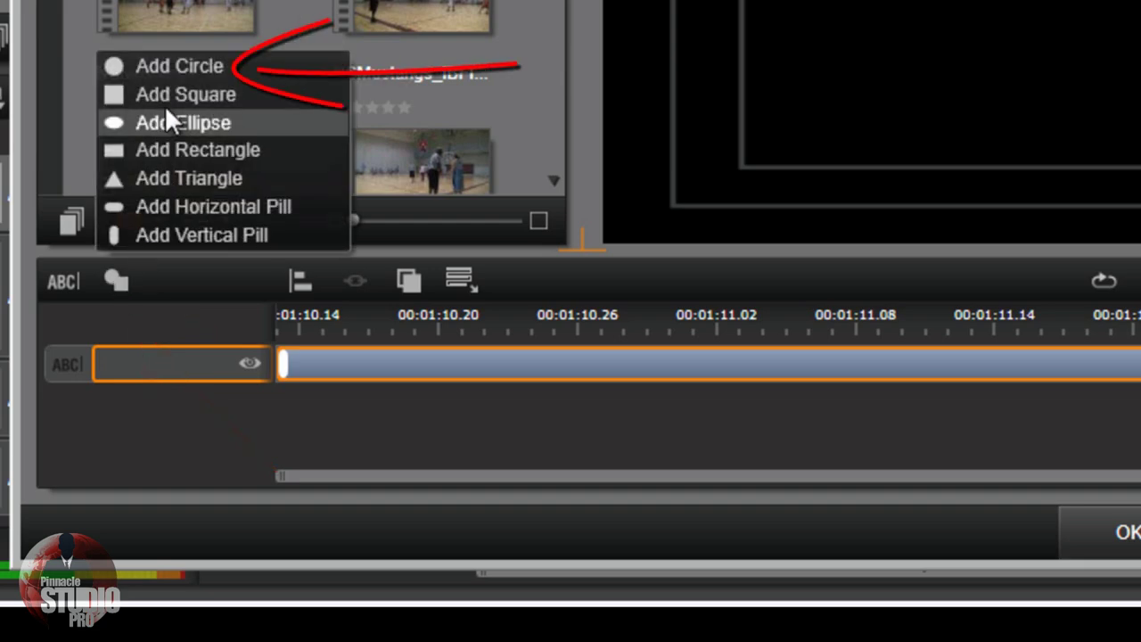
left_click(173, 64)
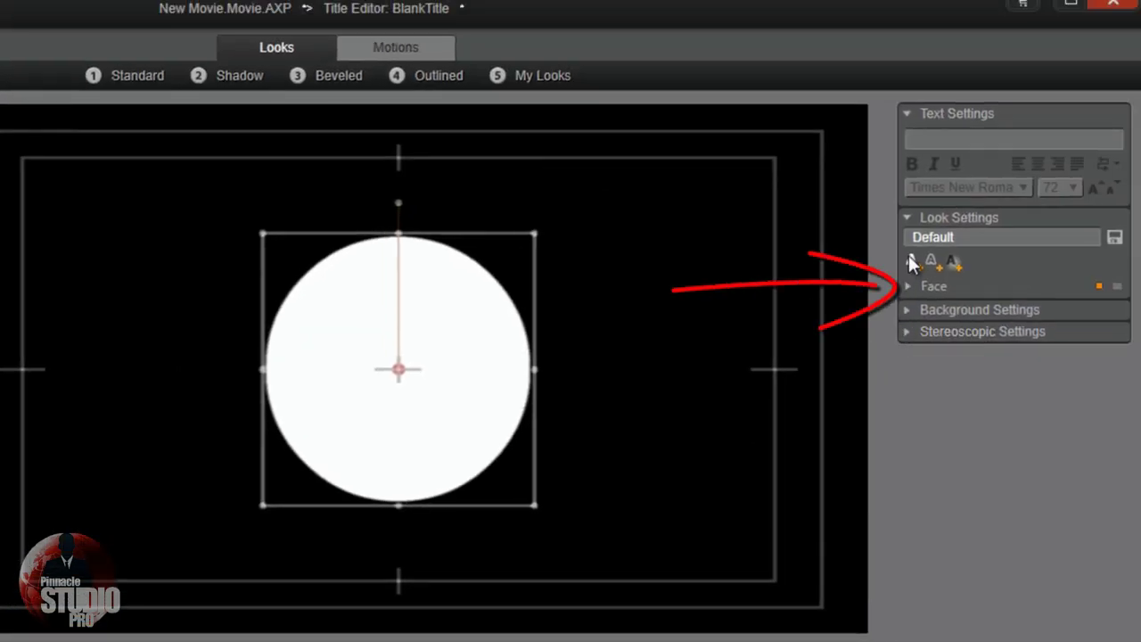
left_click(908, 287)
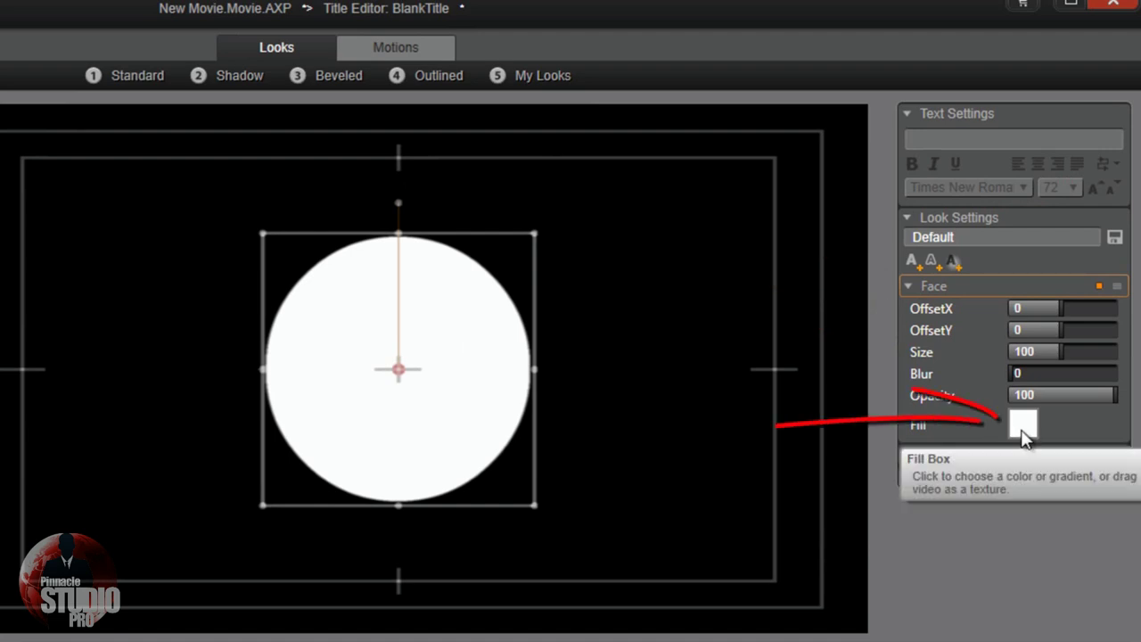
left_click(1024, 430)
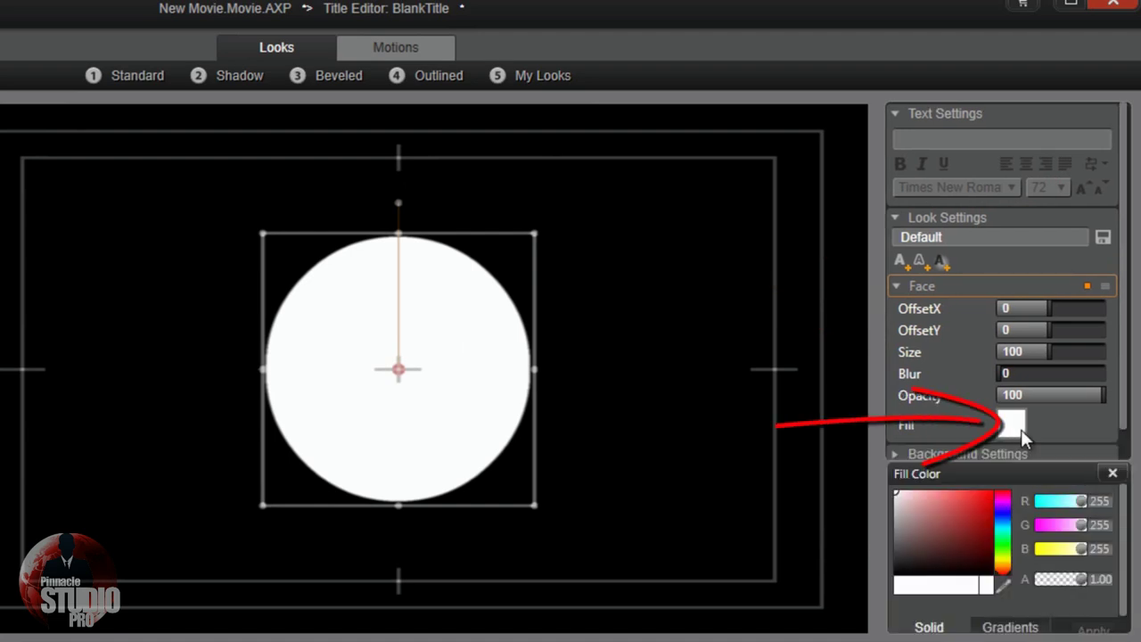
left_click(992, 494)
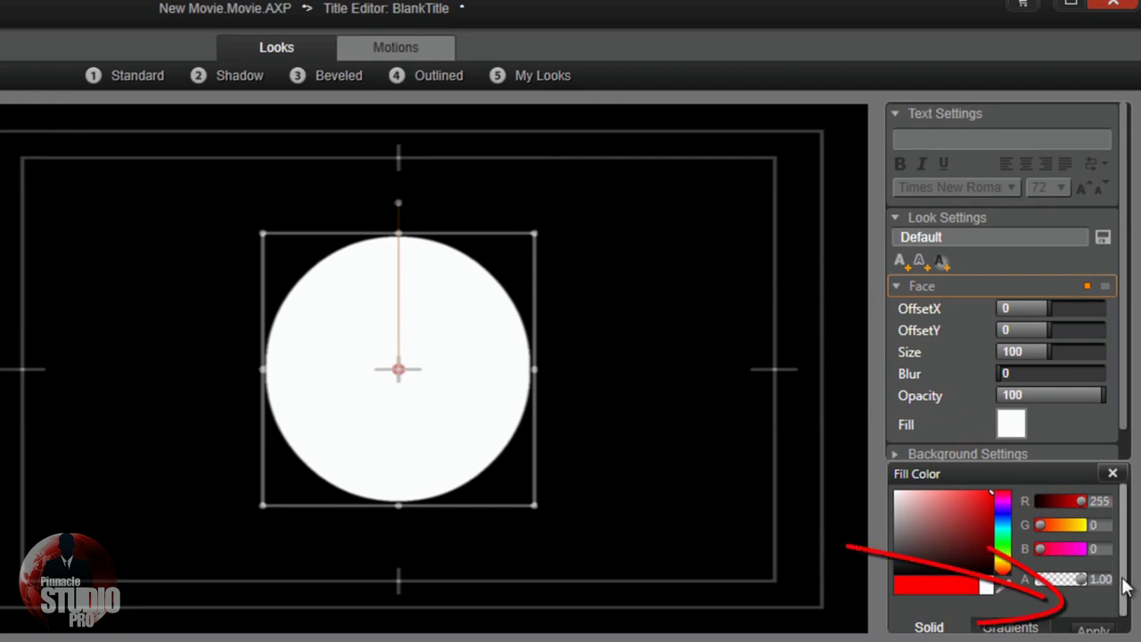
scroll(1122, 573, "down", 1)
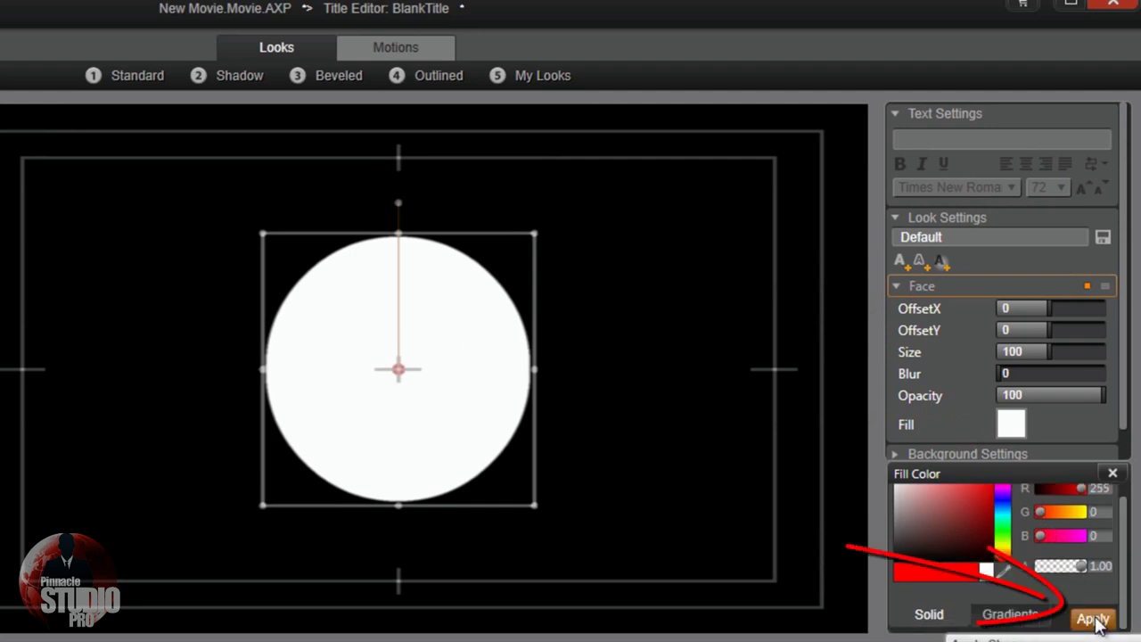
left_click(1095, 619)
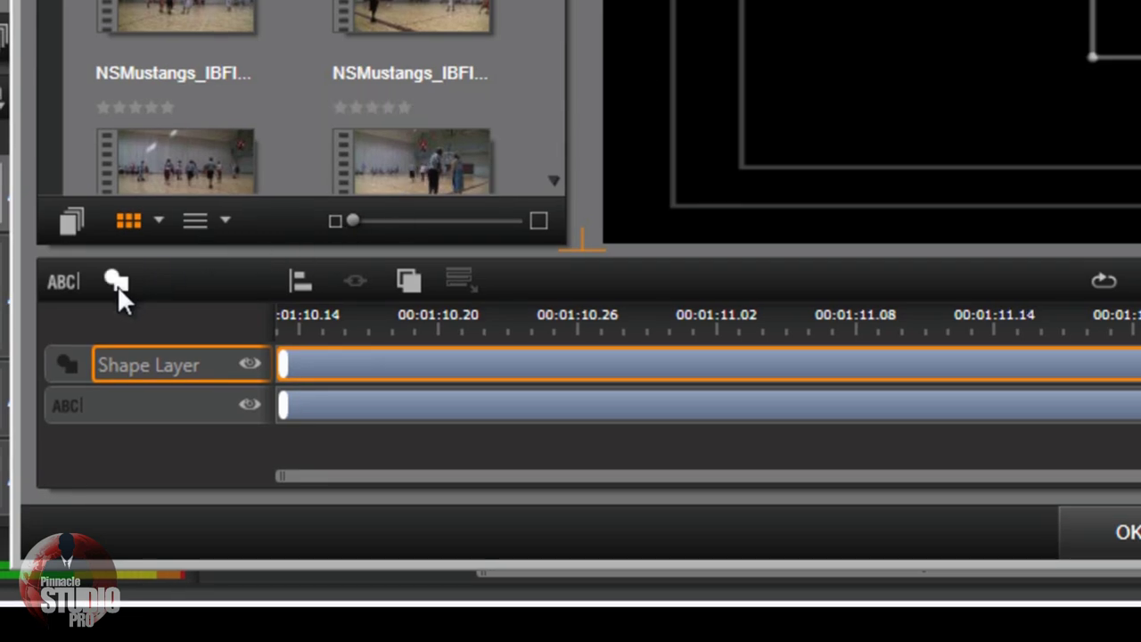
Step: Add a second circle over the red one and fill its face with solid green (R 0, G 255, B 0)
left_click(768, 87)
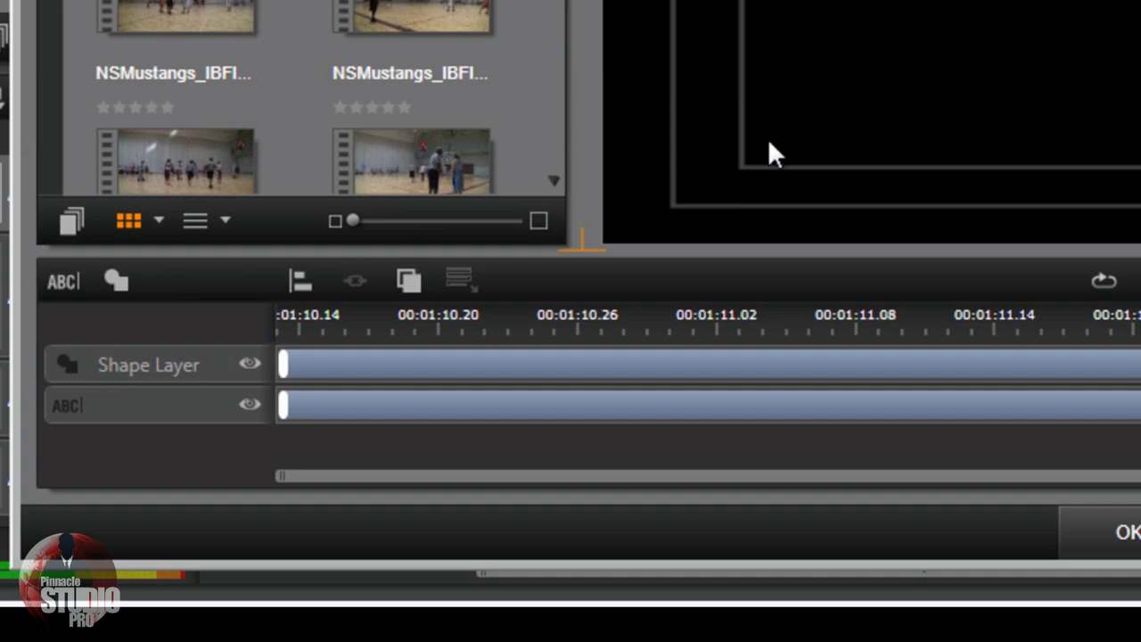
left_click(113, 280)
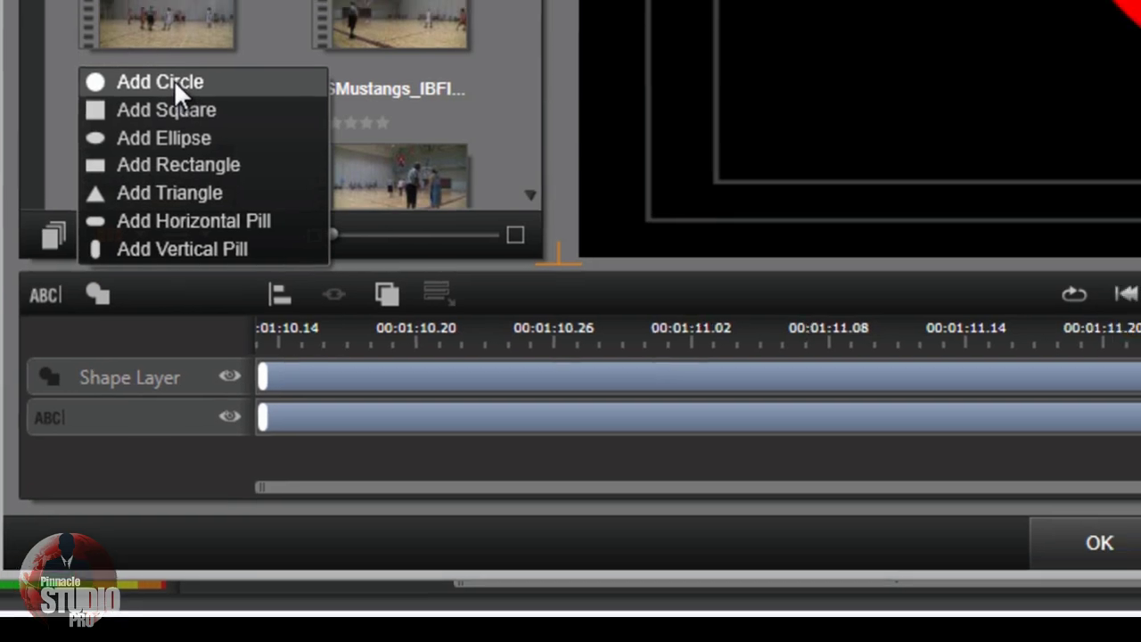
left_click(195, 67)
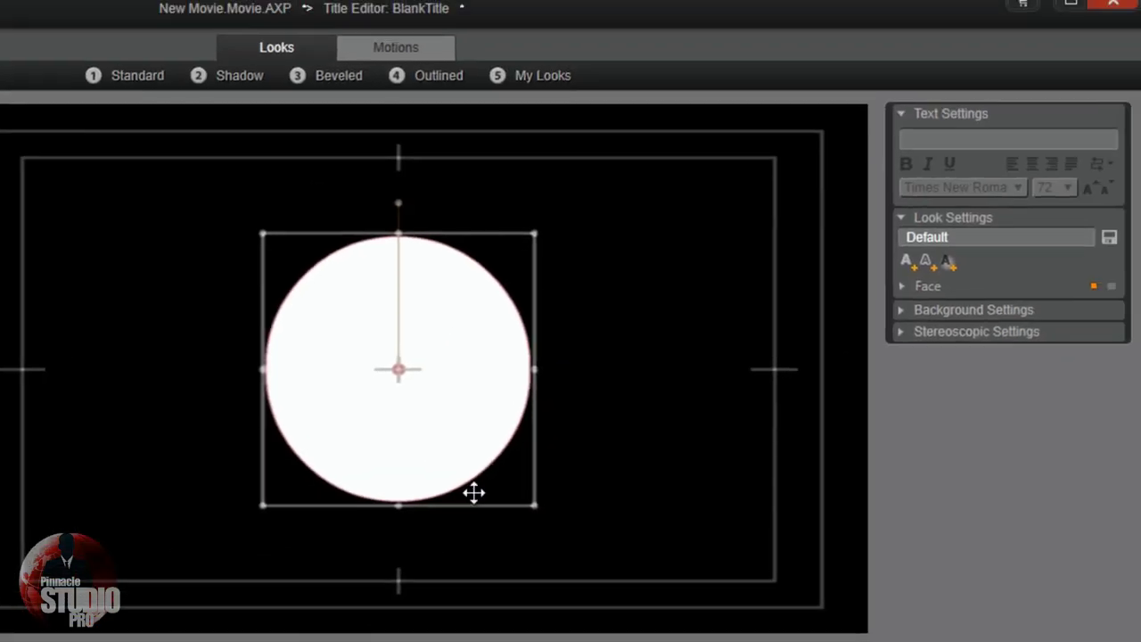
left_click(901, 287)
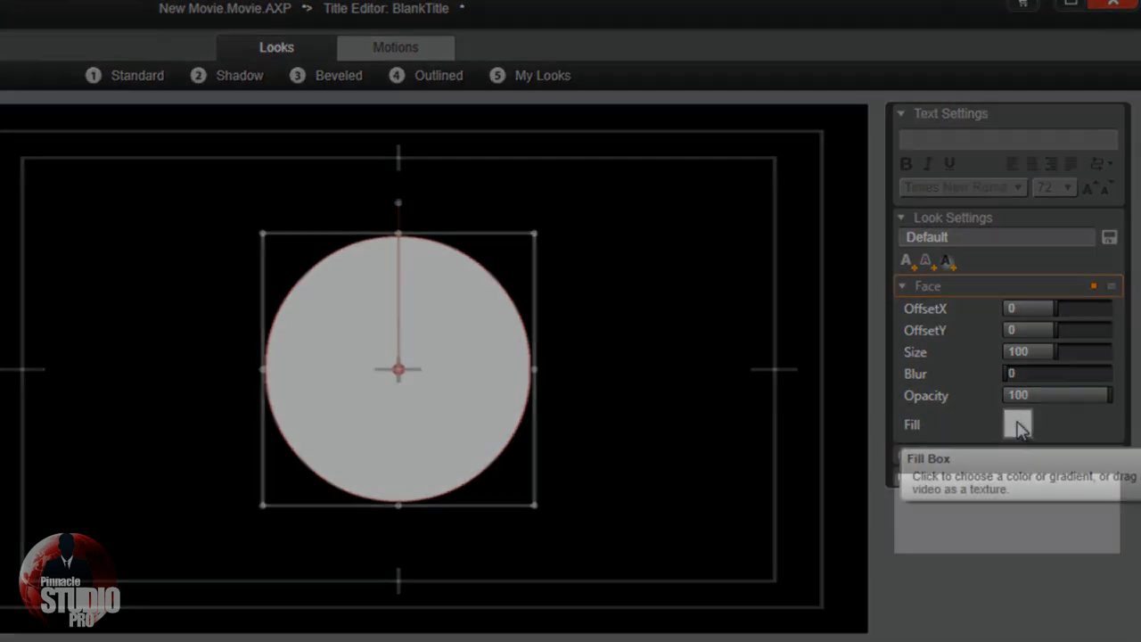
left_click(1018, 425)
left_click_drag(1082, 490, 1007, 483)
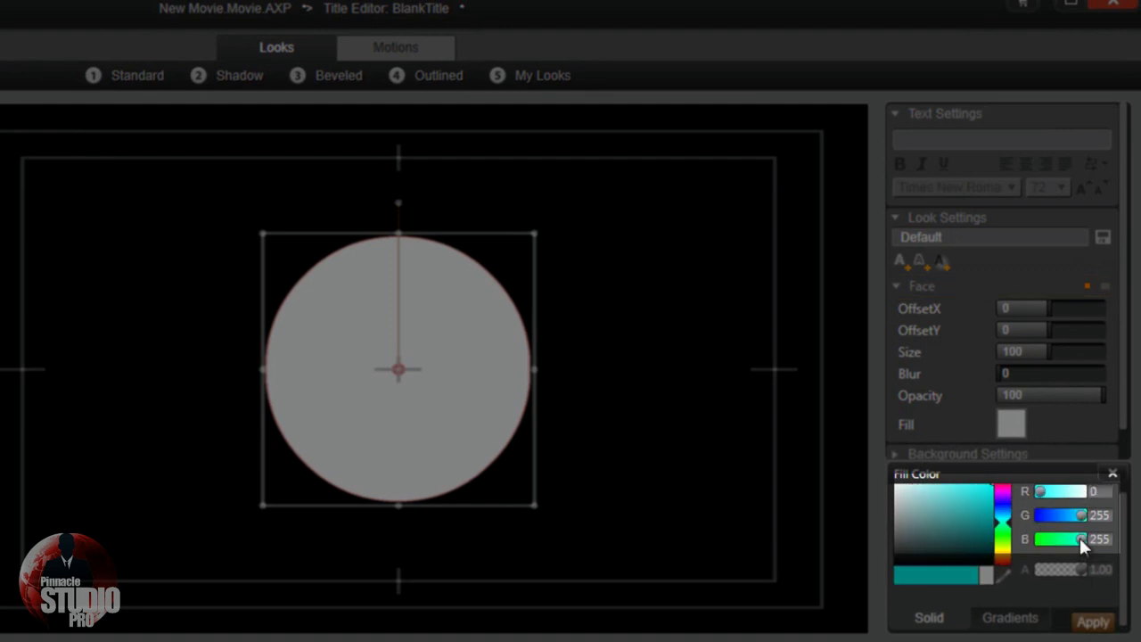
left_click_drag(1080, 538, 1006, 538)
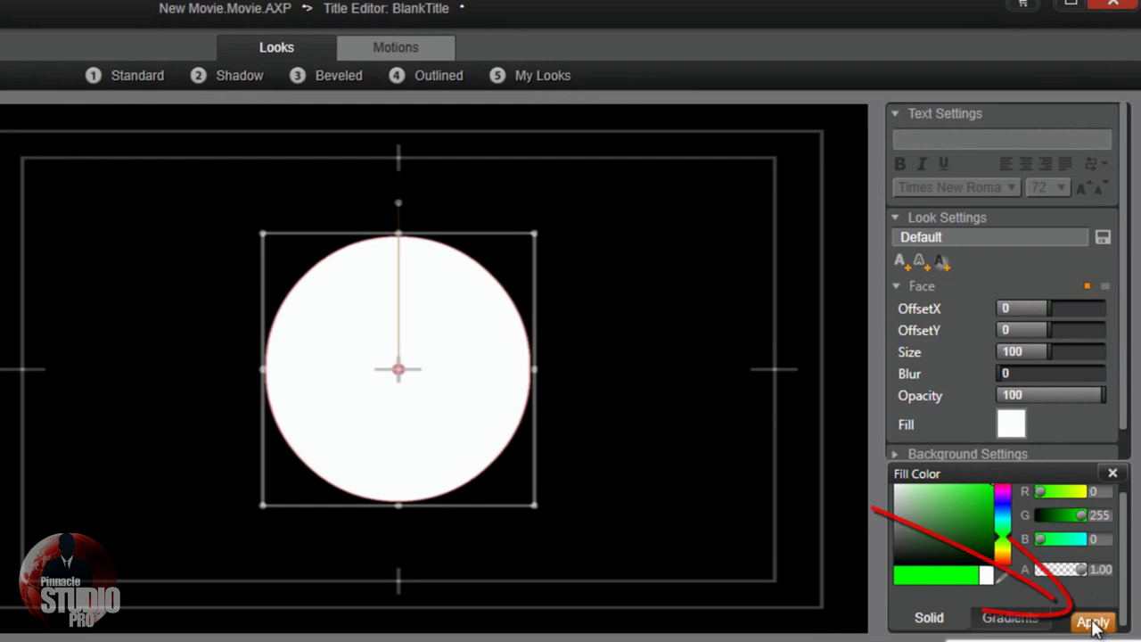
left_click(1094, 623)
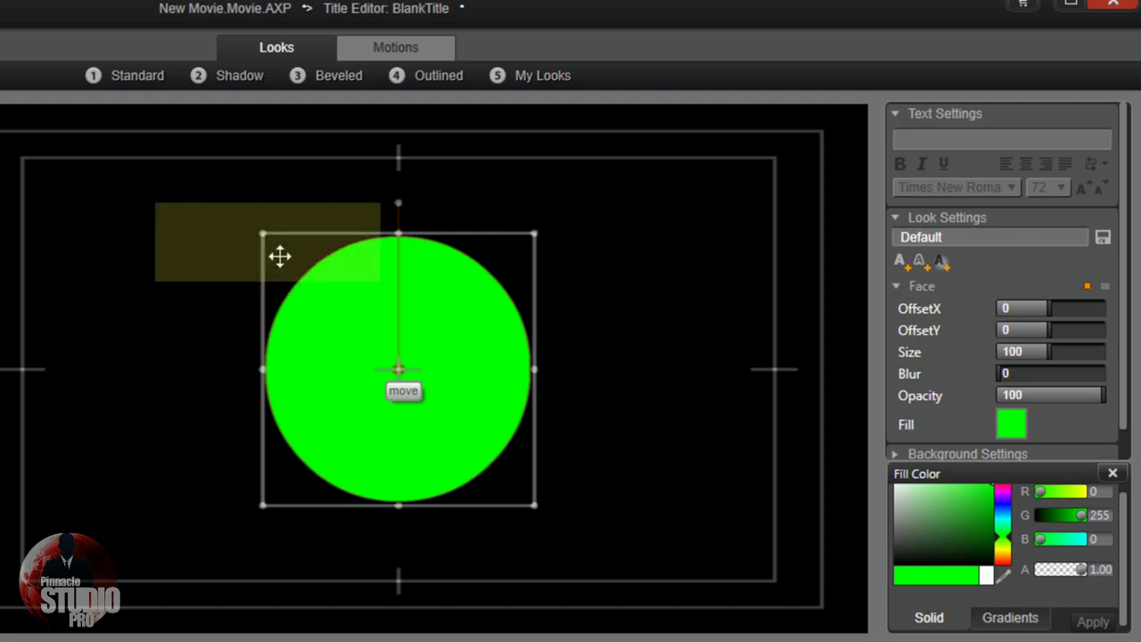
Step: Shrink the green circle slightly from two opposite corners to leave an even red ring around it, and accept the title
left_click_drag(261, 230, 274, 244)
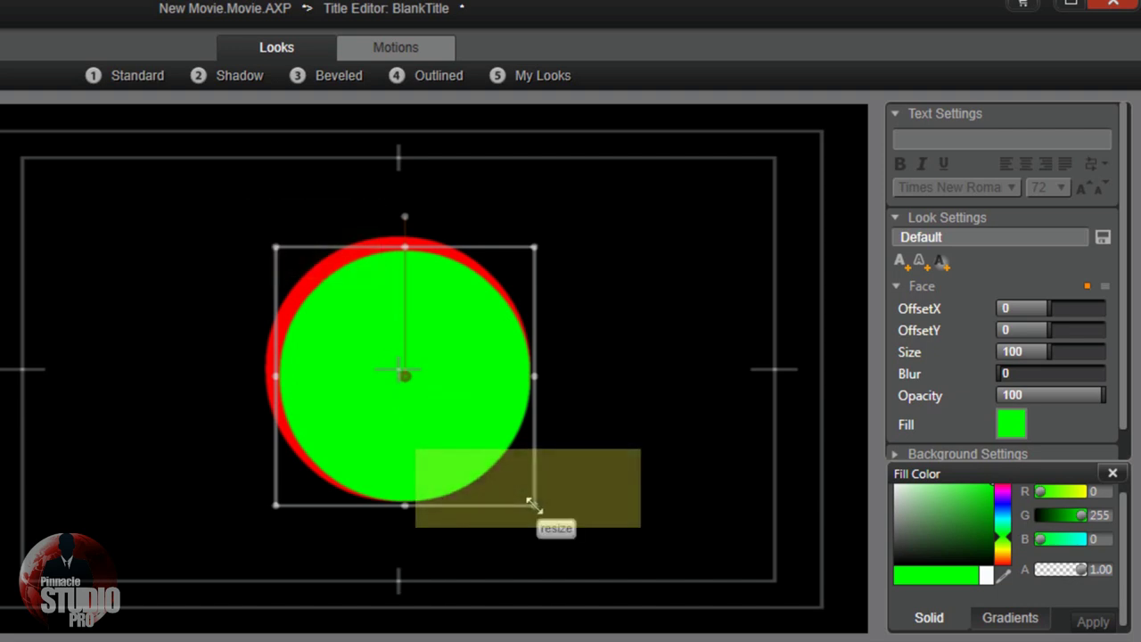
left_click_drag(533, 505, 520, 490)
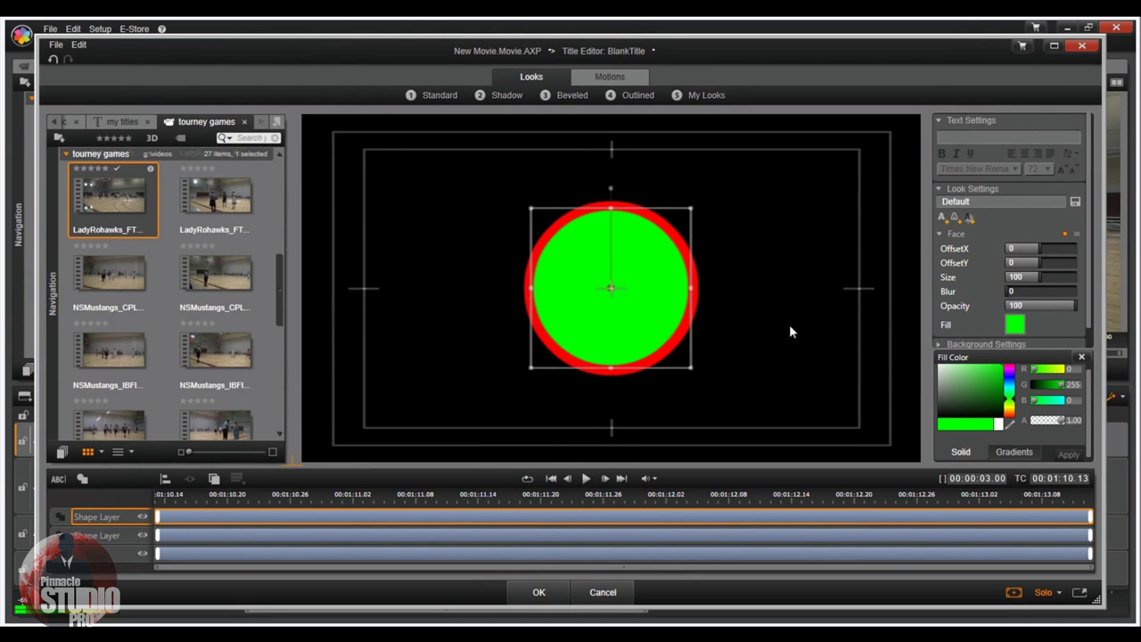
left_click(554, 593)
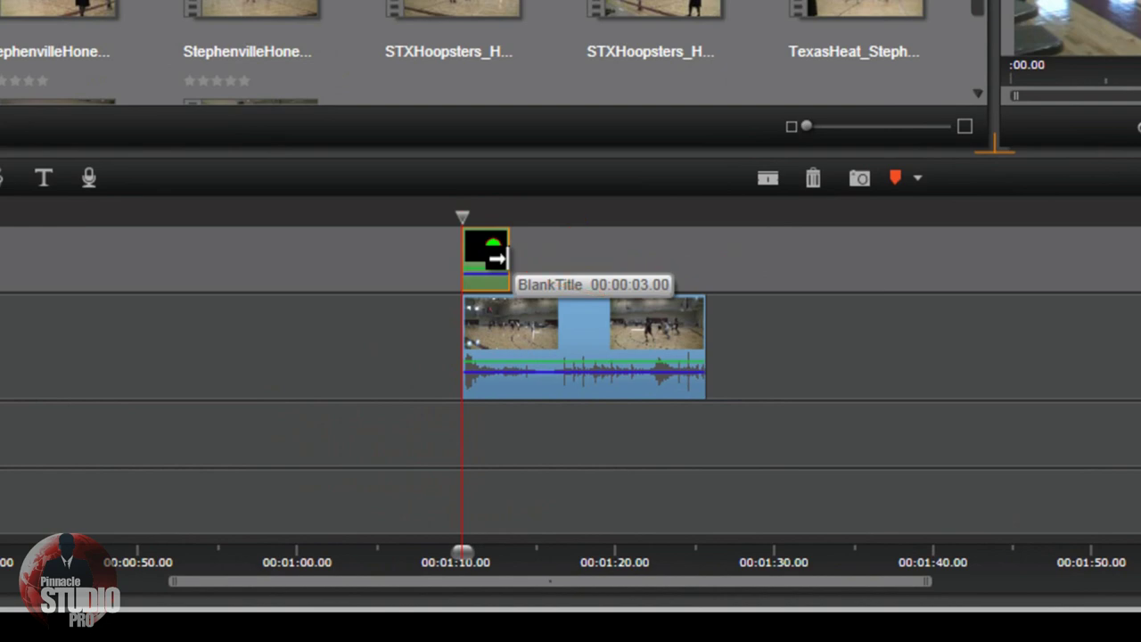
Step: Extend the title clip to the end of the basketball clip below it and open it in the Effects Editor
left_click_drag(498, 258, 683, 269)
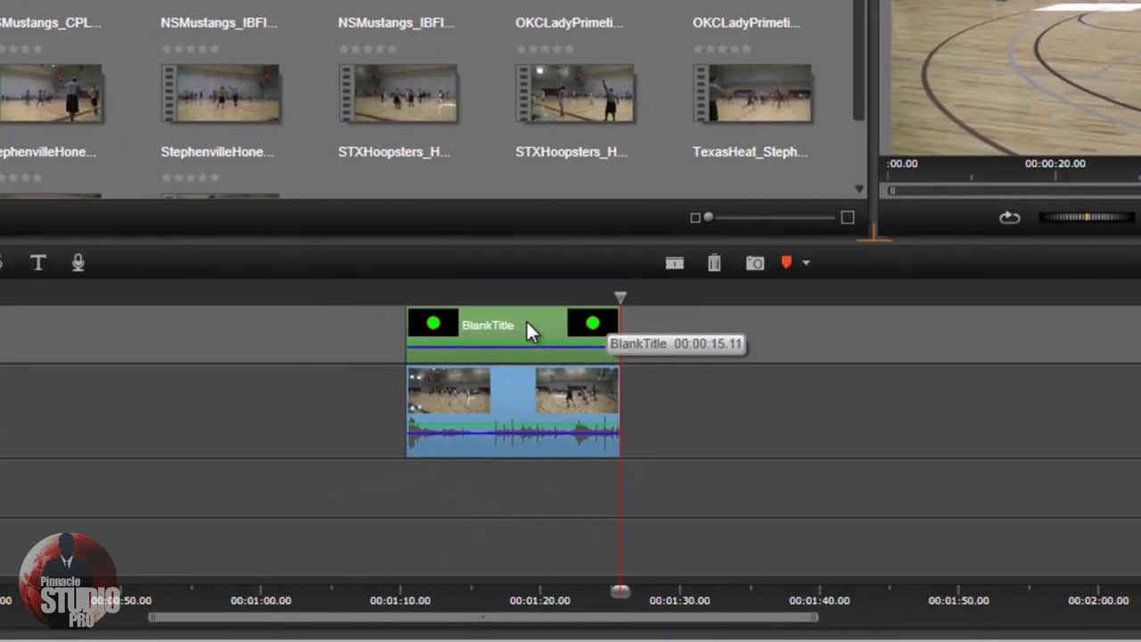
right_click(527, 324)
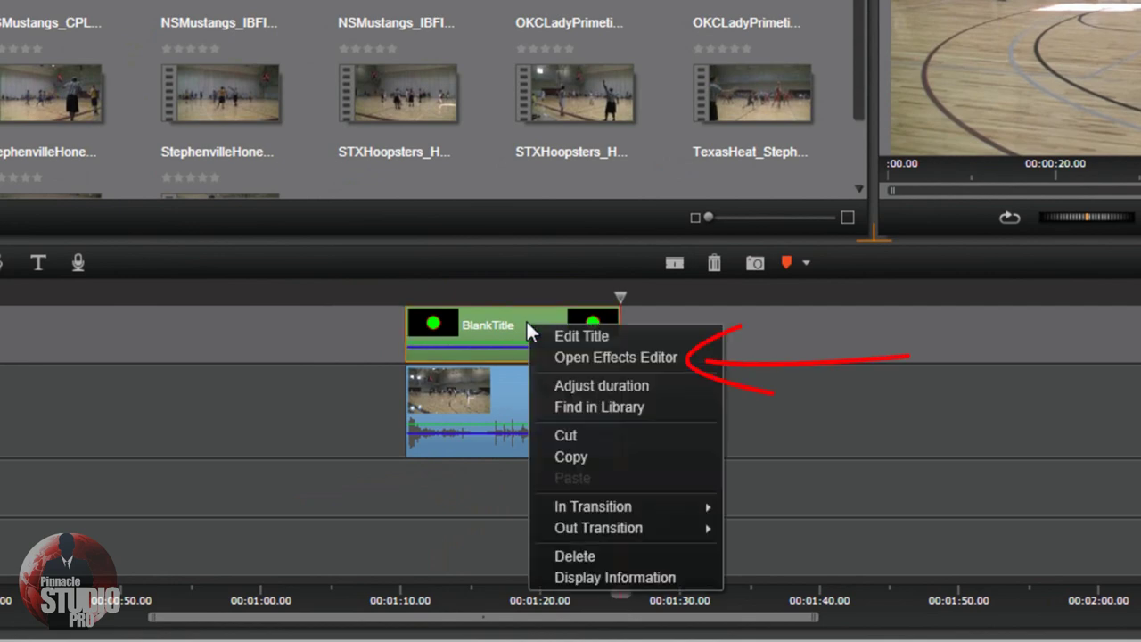
left_click(587, 357)
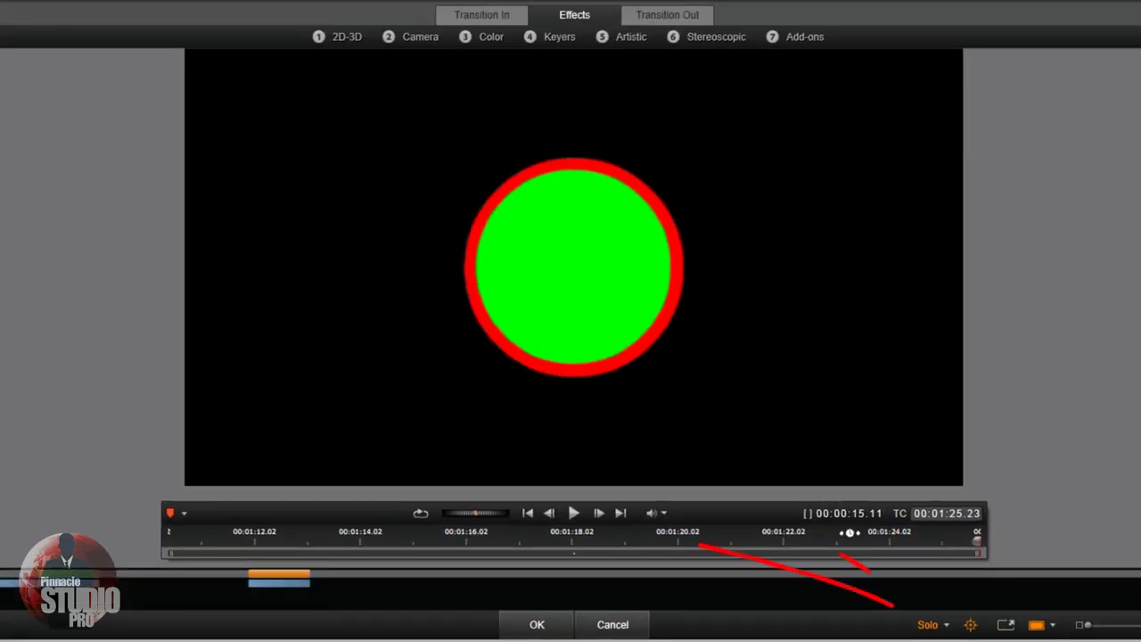
Step: Set the effects preview to show media and tracks below, and move the playhead to the start of the clip
left_click(947, 626)
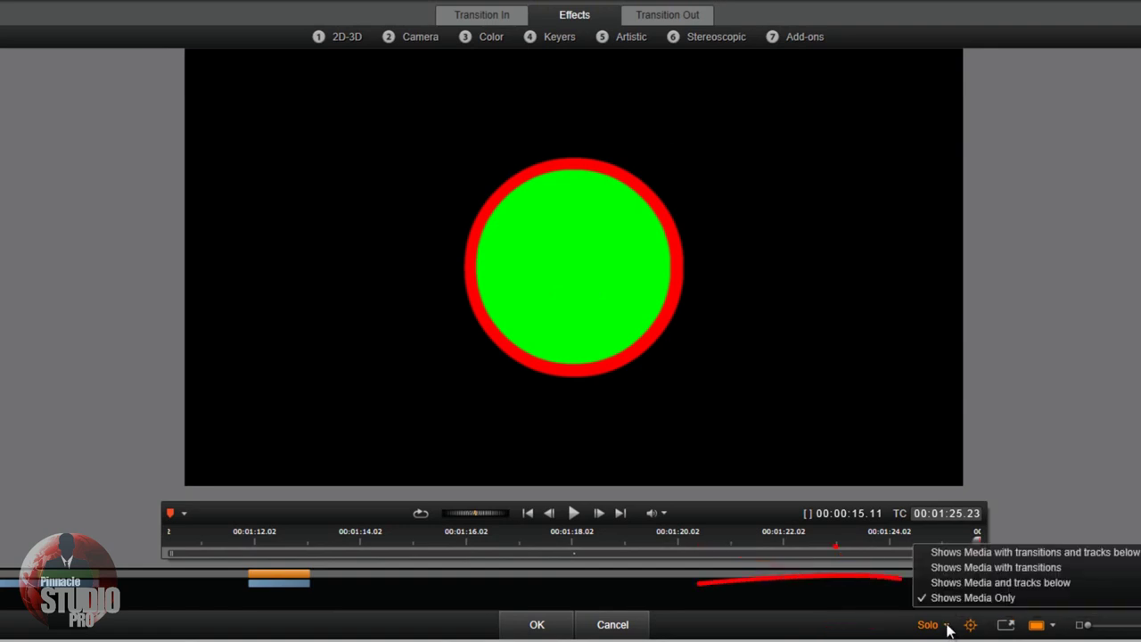
left_click(985, 584)
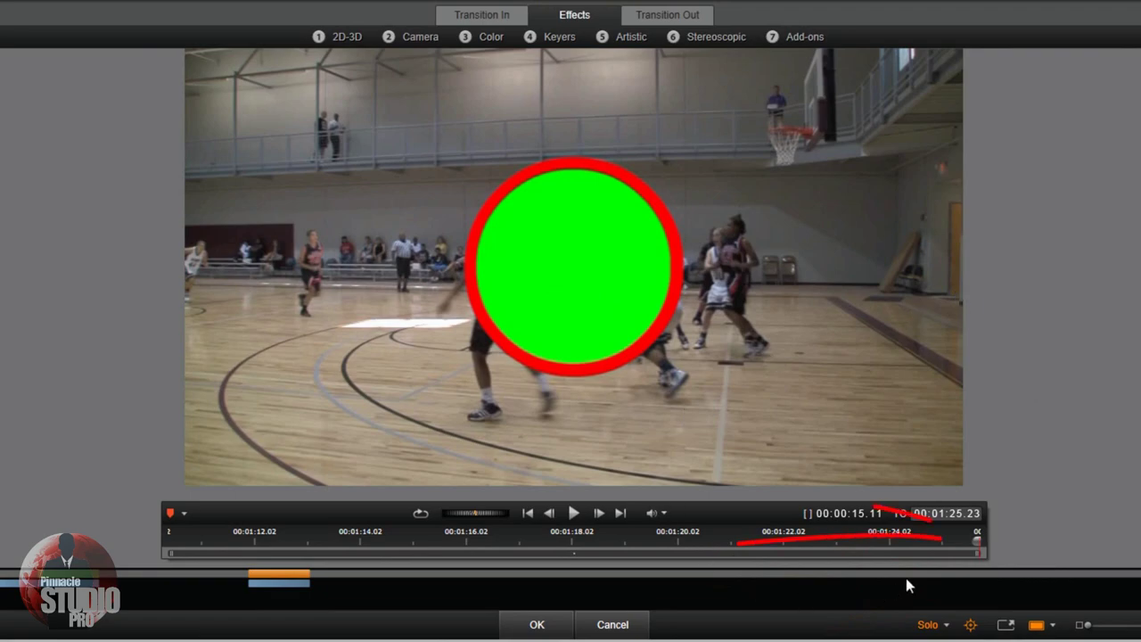
left_click_drag(974, 539, 122, 542)
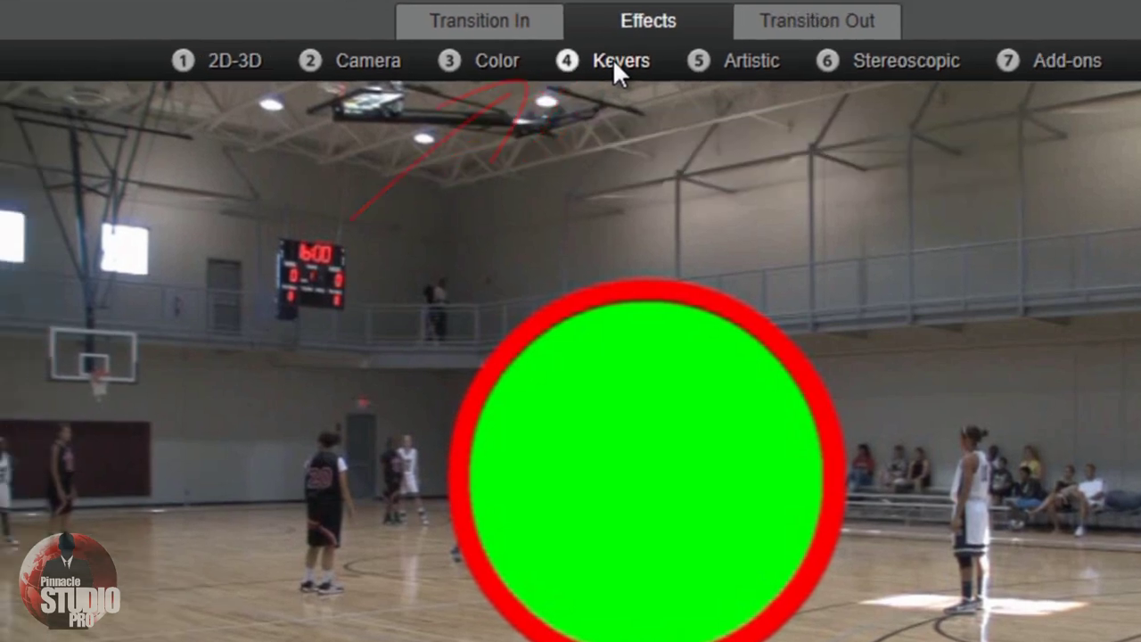
Step: Apply the StudioChromaKeyer effect to the title to key out the green circle
left_click(546, 65)
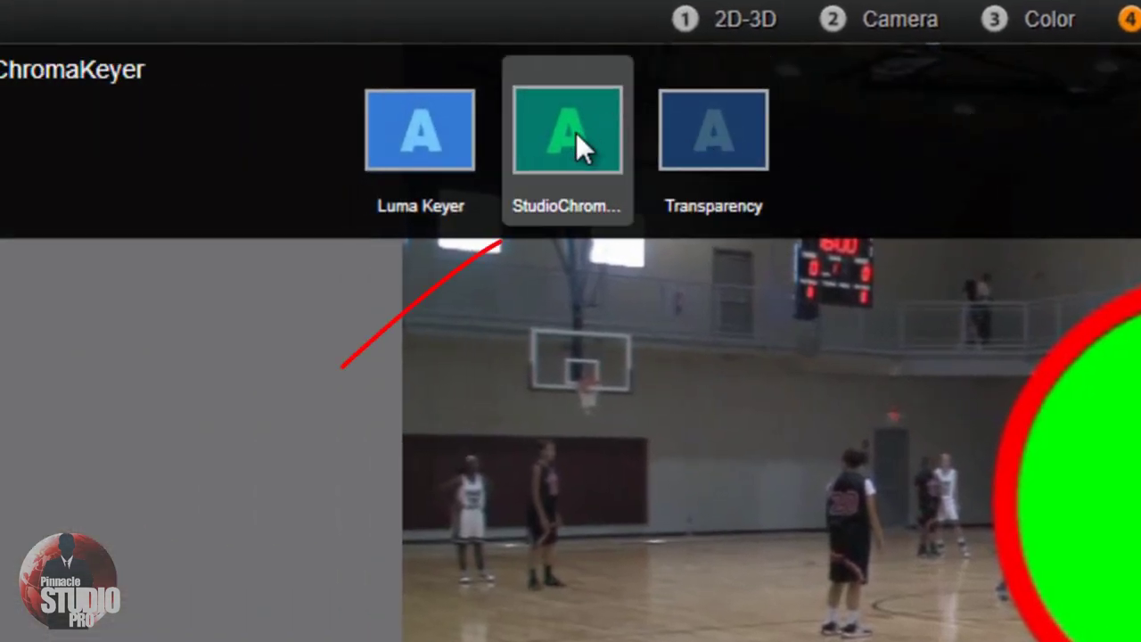
left_click(576, 132)
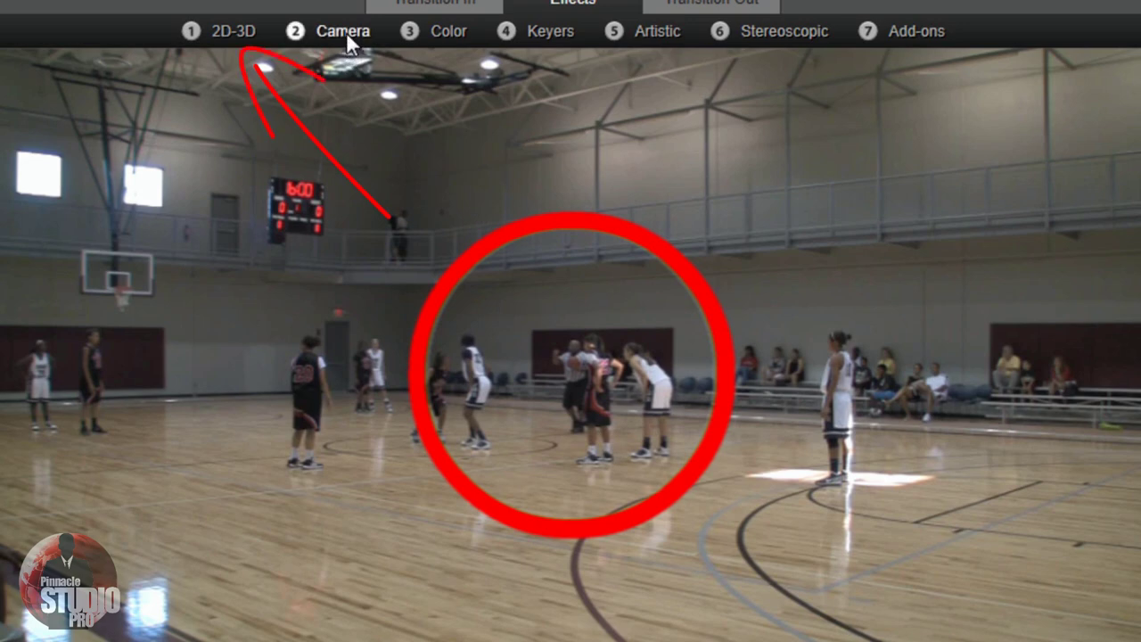
Step: Add the 2D Editor Advanced effect to the title and set its preset to No Preset
left_click(230, 28)
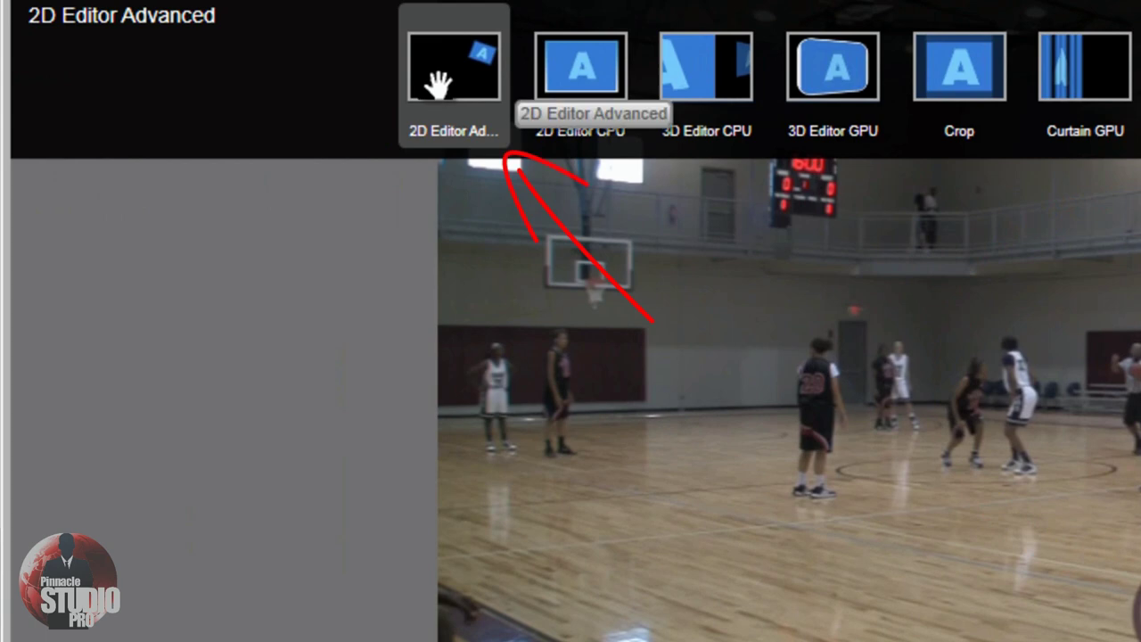
left_click(439, 85)
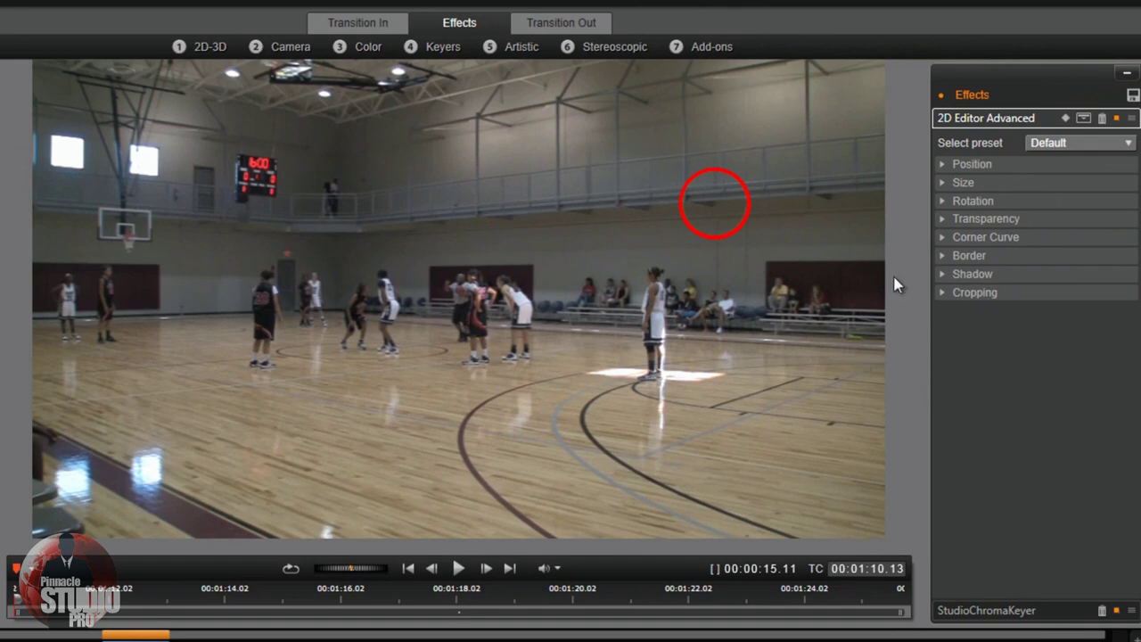
left_click(1129, 143)
left_click(1093, 161)
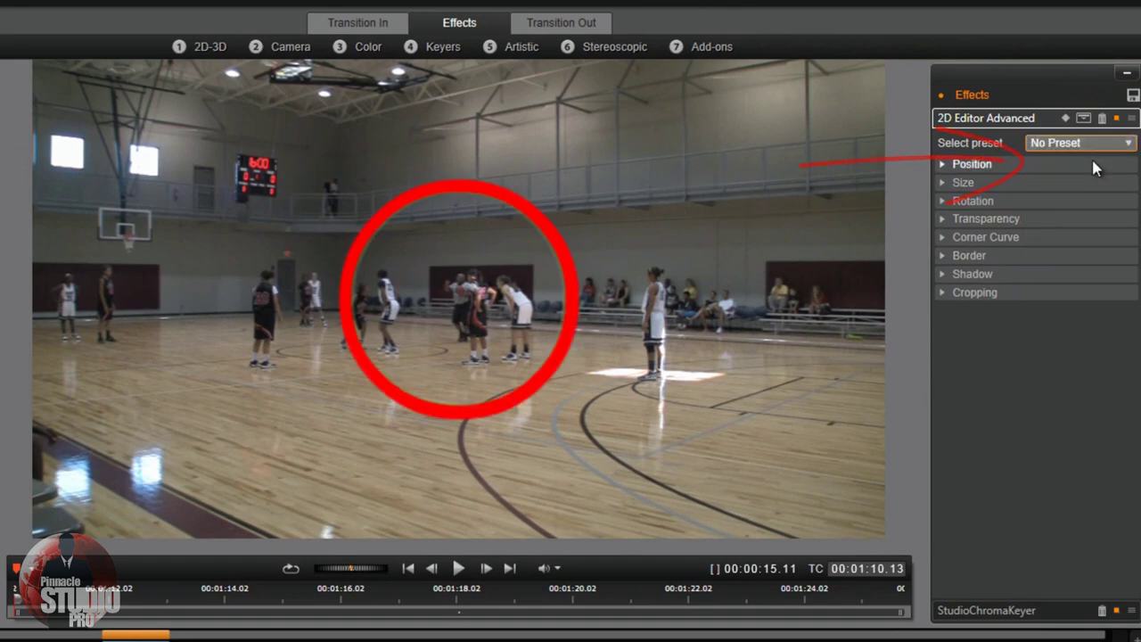
Step: Set the title's Transparency to 50 in the 2D Editor Advanced effect to make the ring semi-transparent
left_click(942, 219)
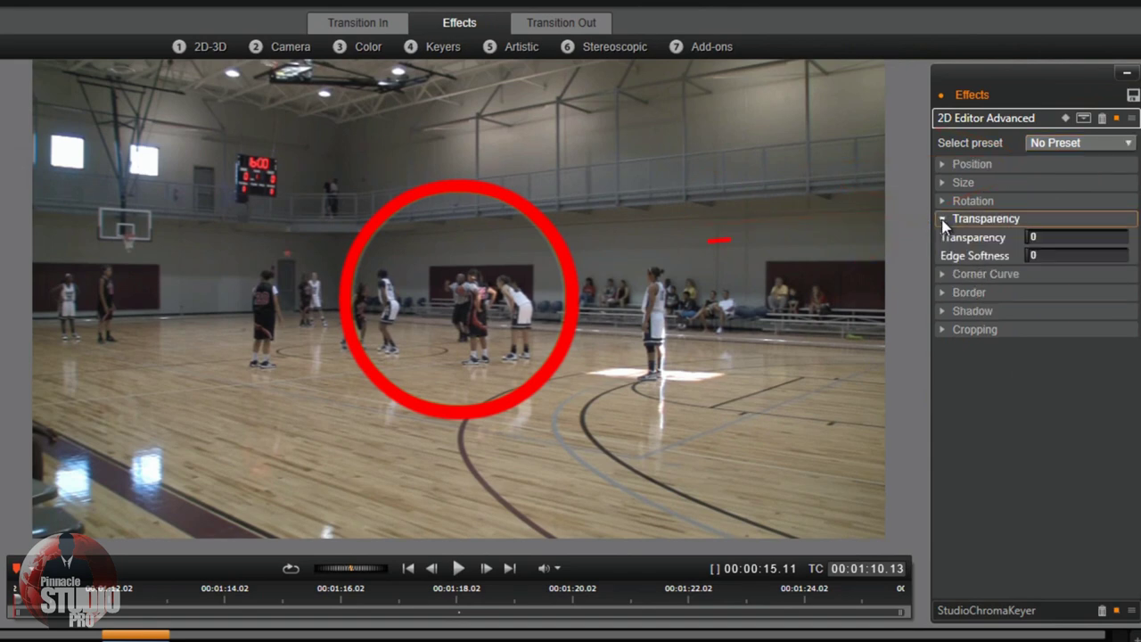
left_click(1039, 238)
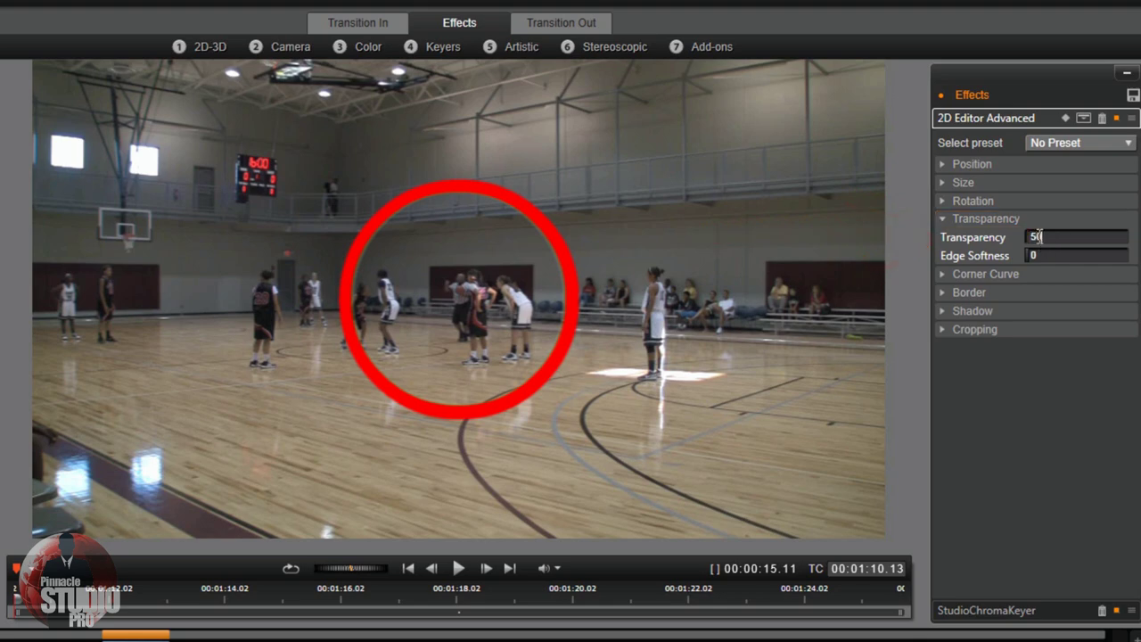
type("50")
key("Return")
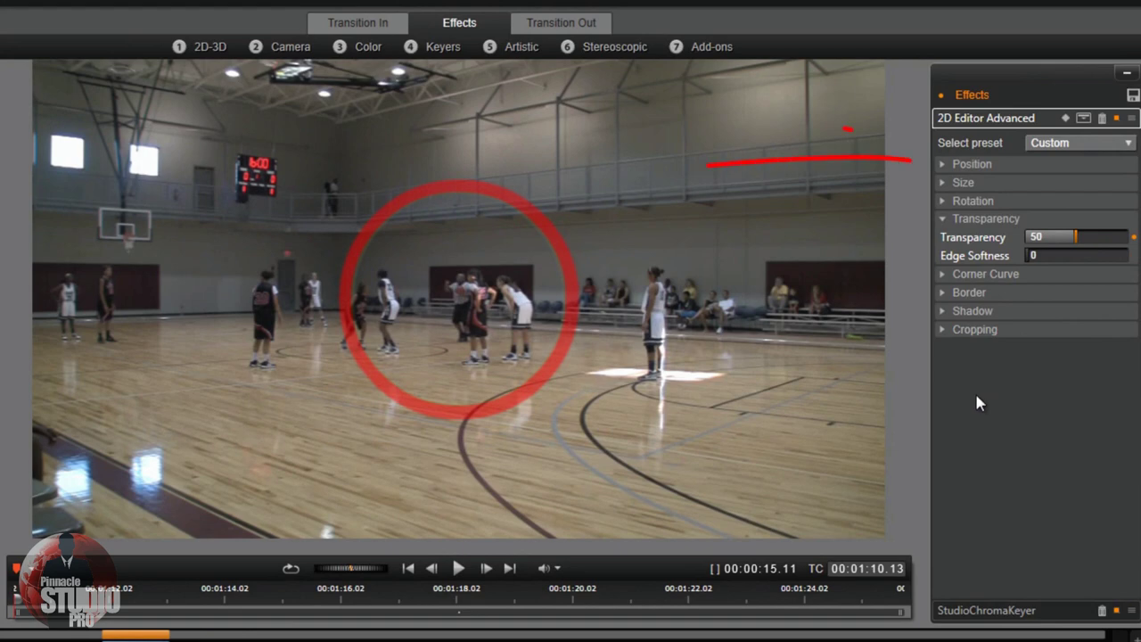
Step: Turn on keyframing for the 2D Editor Advanced effect and shrink the ring to a linked size of 61.3 at the clip's start
left_click(944, 166)
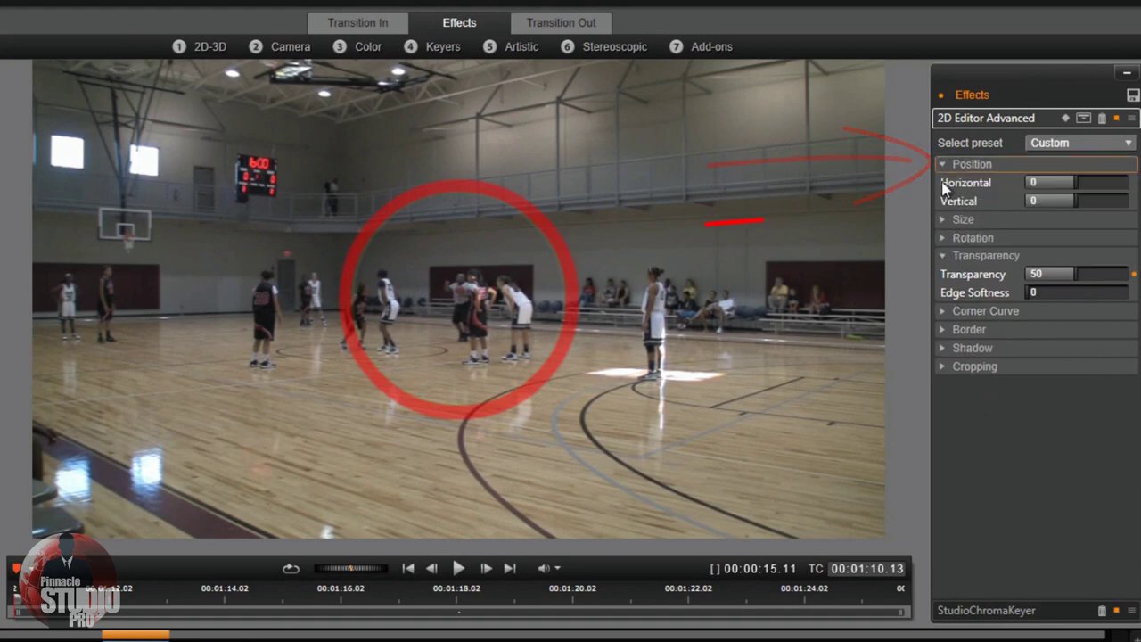
left_click(943, 220)
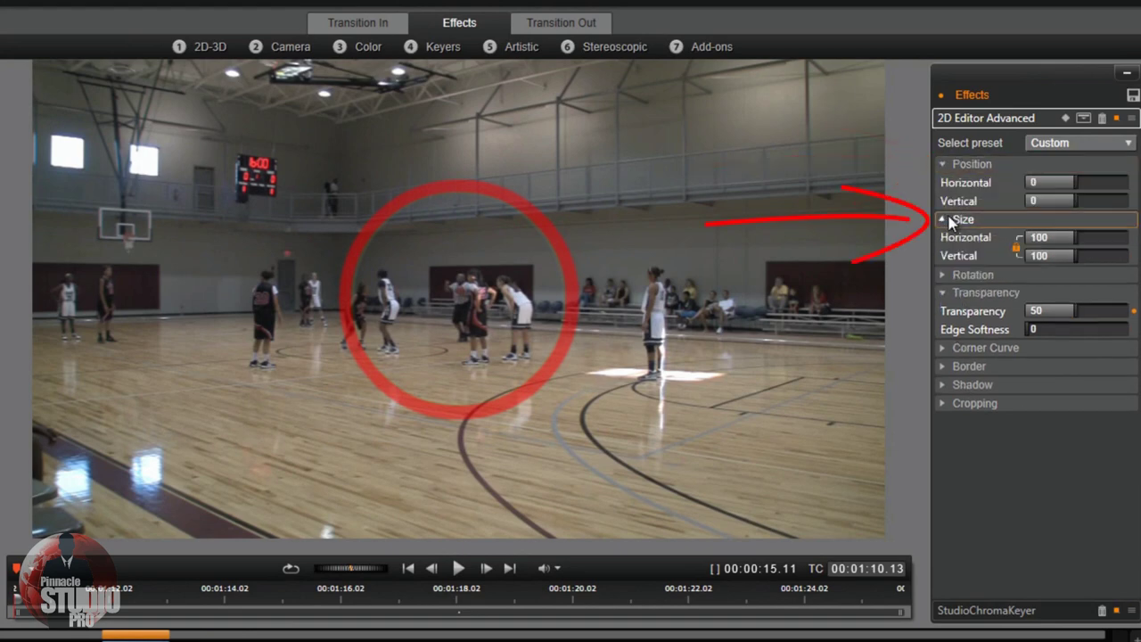
left_click(944, 294)
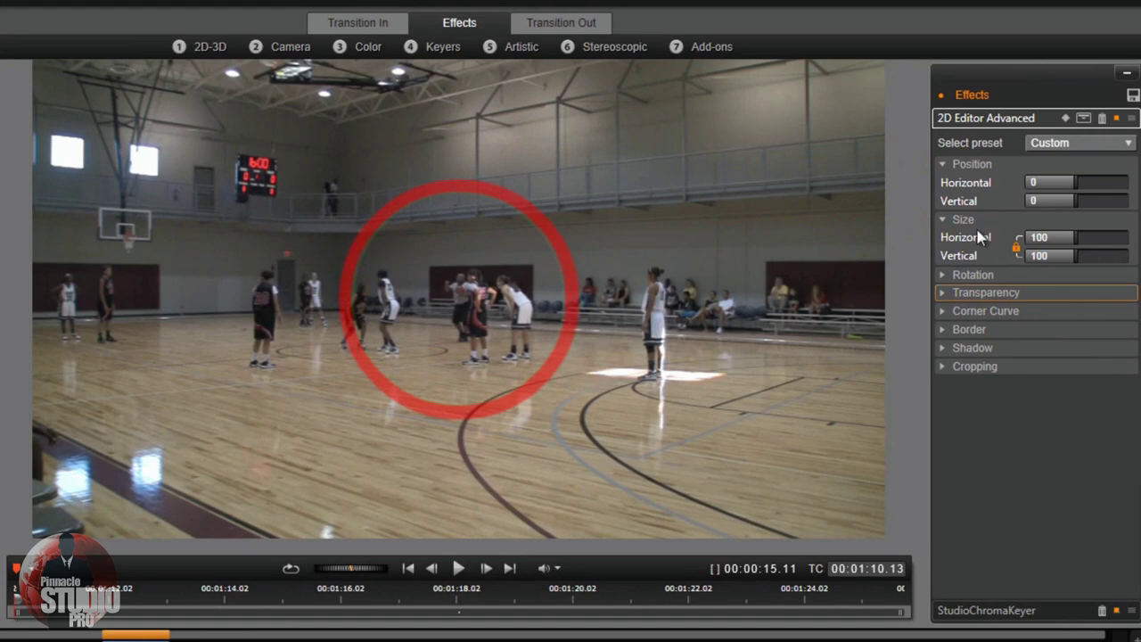
left_click_drag(830, 118, 1035, 111)
mouse_move(967, 80)
left_mouse_down()
mouse_move(1050, 123)
mouse_move(977, 156)
left_mouse_up()
left_click(1066, 119)
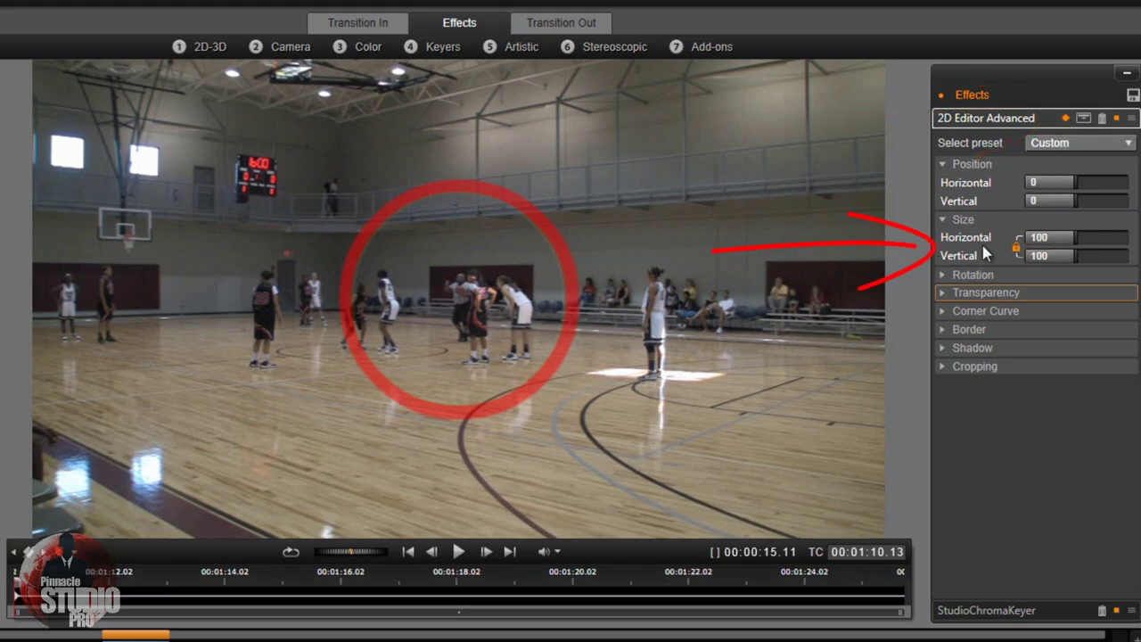
left_click_drag(1077, 241, 1053, 237)
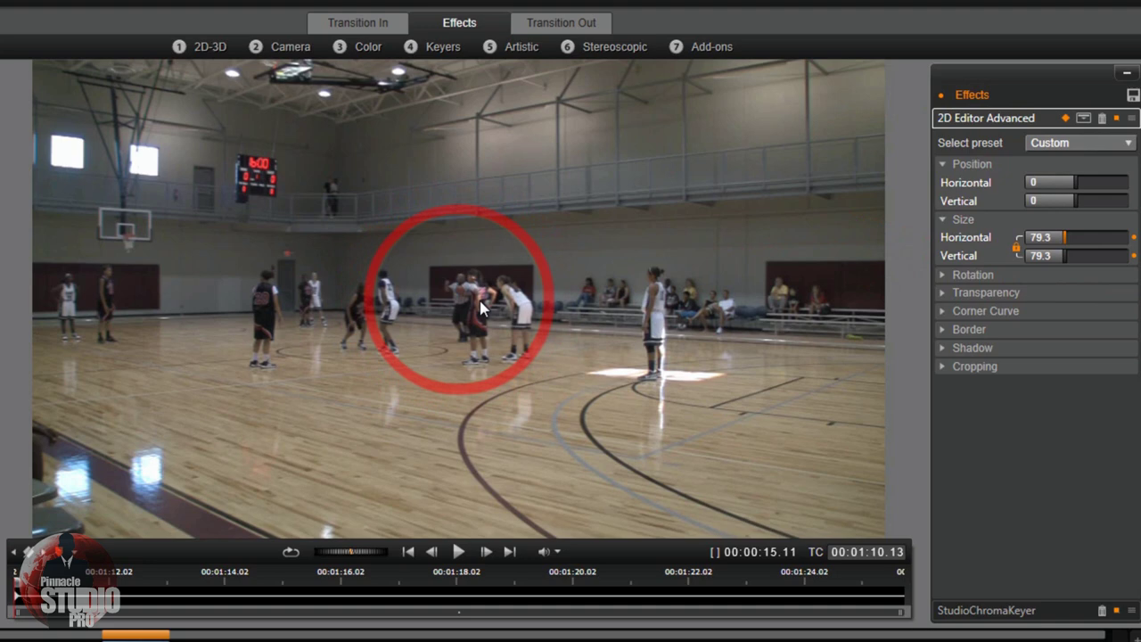
left_click_drag(1060, 239, 1042, 235)
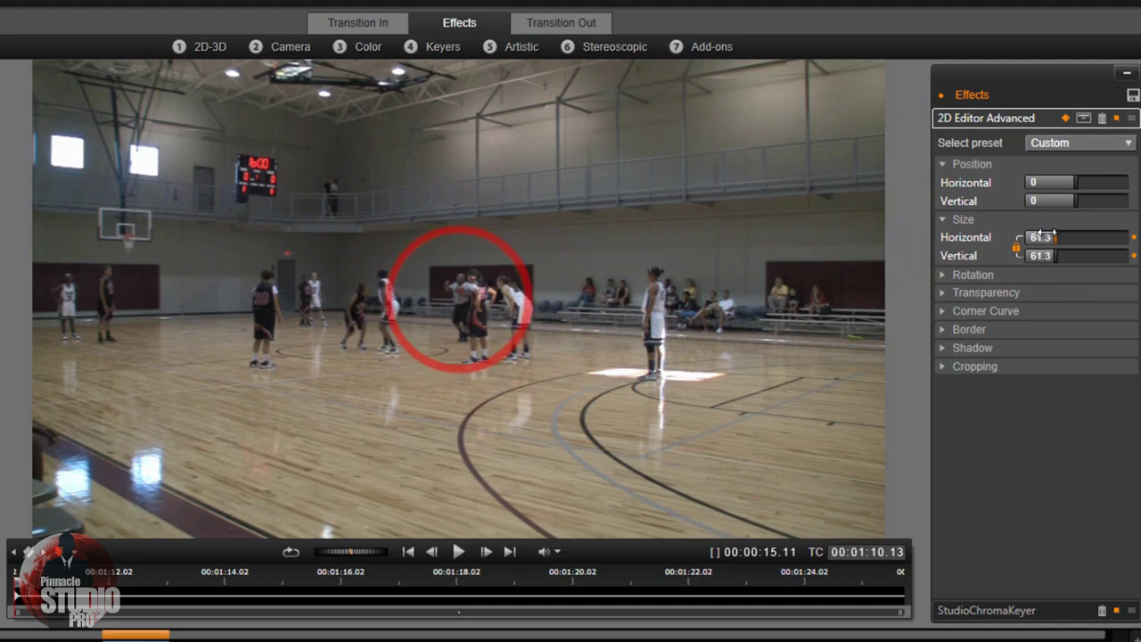
Step: Centre the ring on the player at horizontal 1.8 and vertical -3.6, and reduce its size to 56.8
mouse_move(1078, 182)
left_mouse_down()
mouse_move(1090, 182)
mouse_move(1076, 182)
mouse_move(1076, 200)
mouse_move(1078, 182)
left_mouse_up()
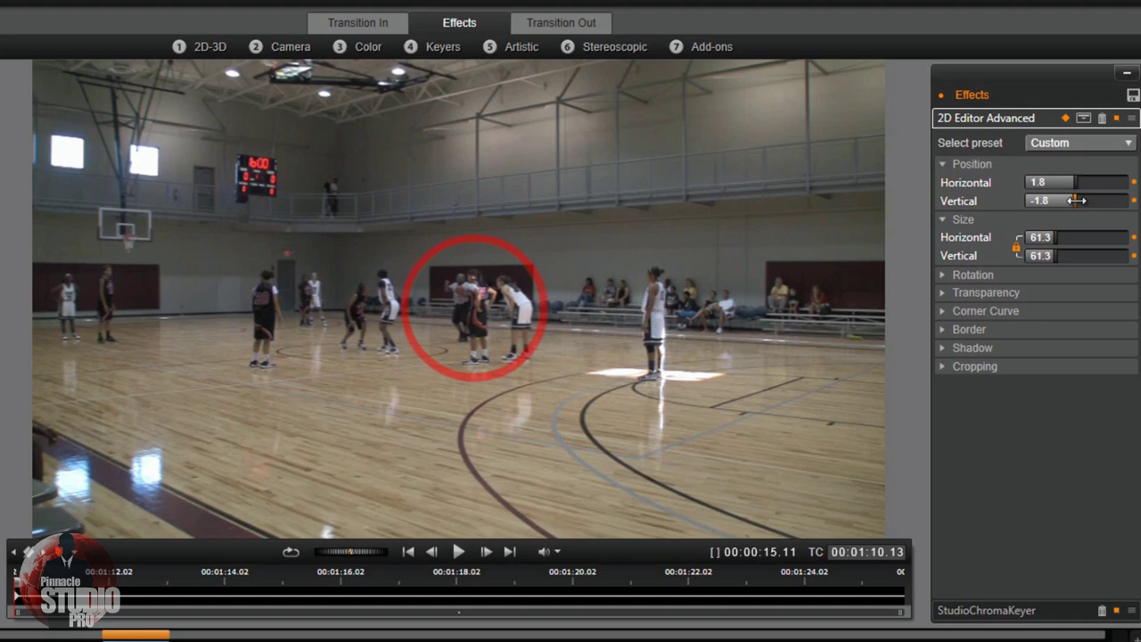
double_click(1076, 200)
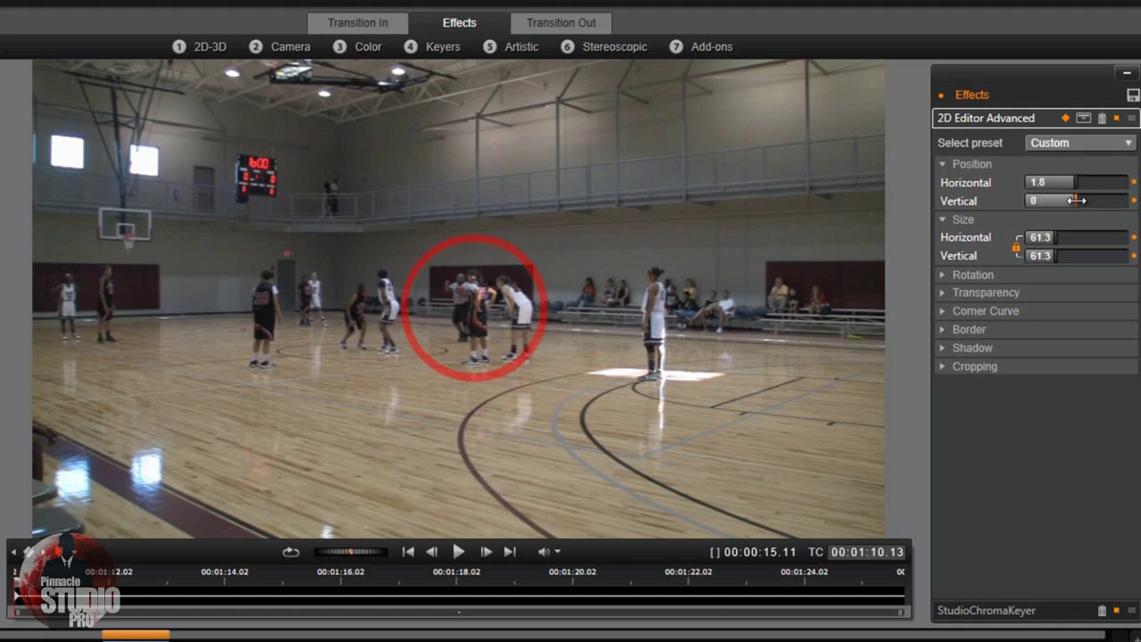
left_click(1053, 200)
type("1.8")
key("Return")
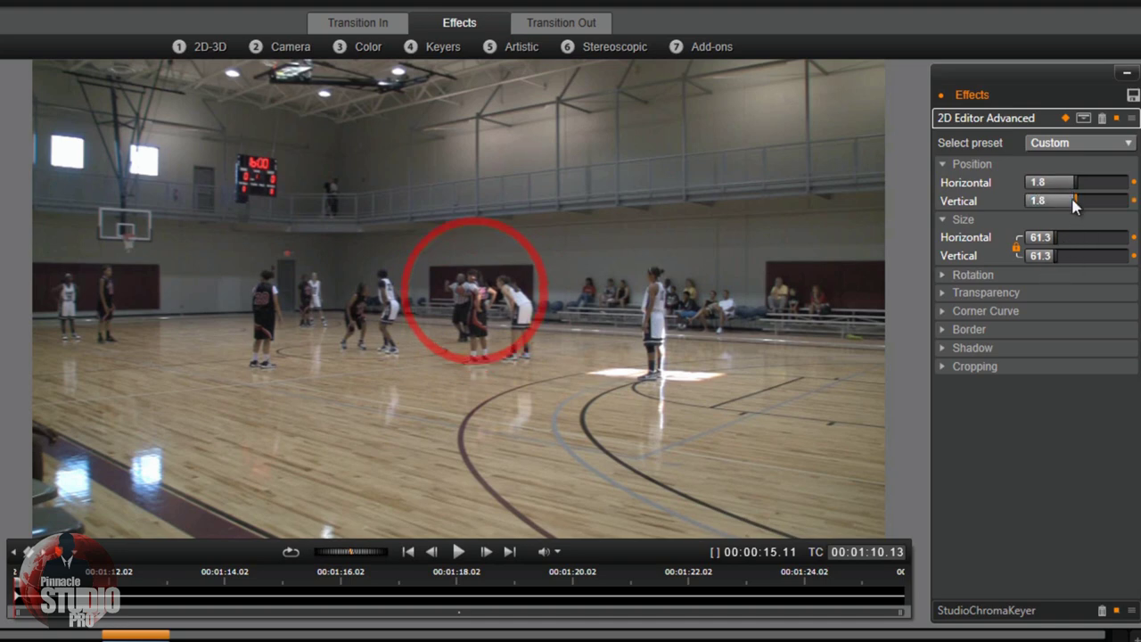
double_click(1077, 200)
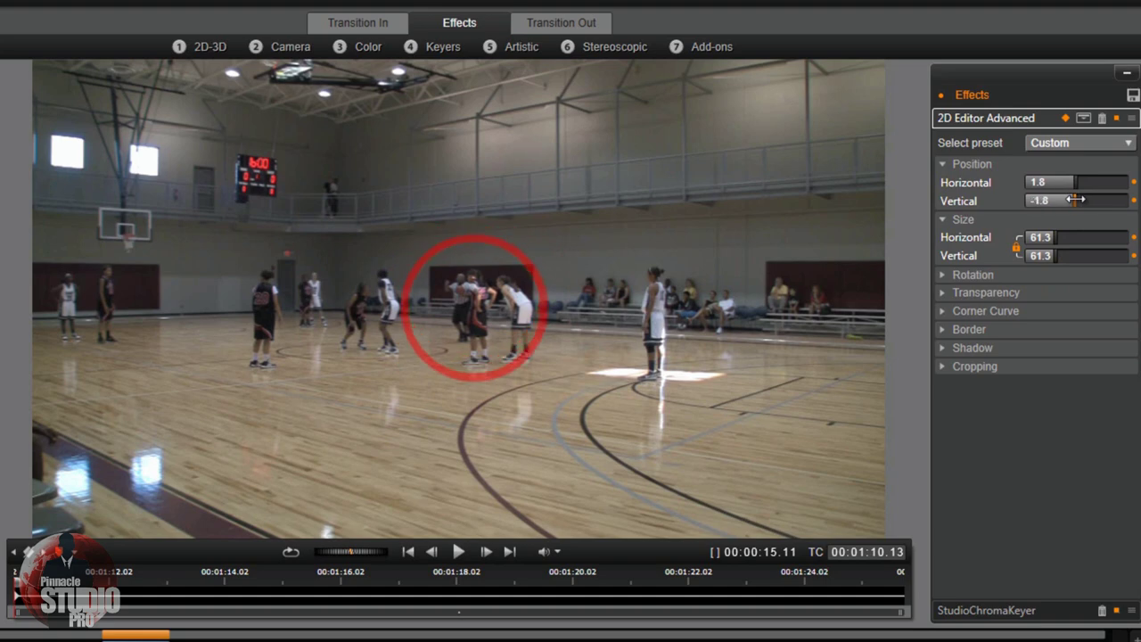
left_click_drag(1077, 200, 1077, 199)
left_click_drag(1077, 199, 1075, 199)
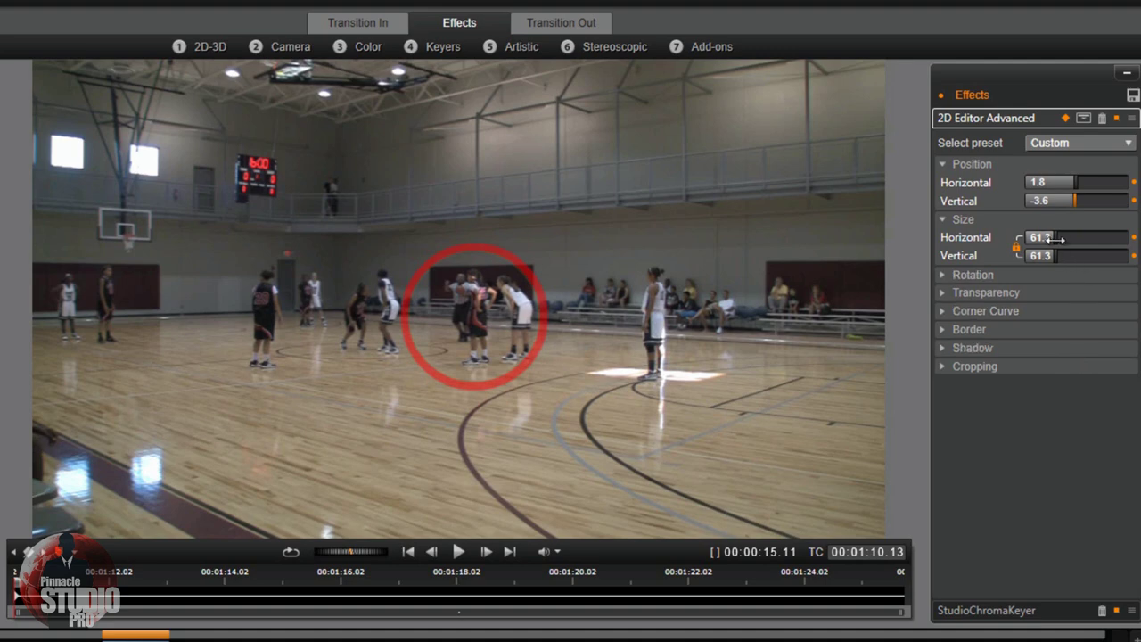
mouse_move(1057, 239)
left_mouse_down()
mouse_move(1034, 245)
mouse_move(1061, 248)
left_mouse_up()
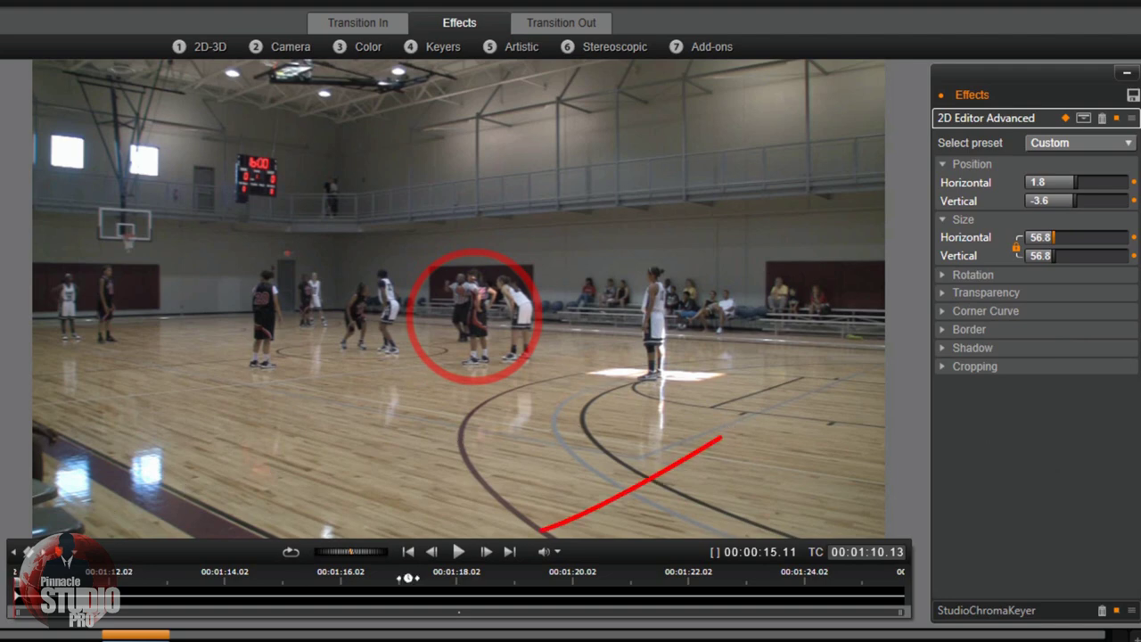
Step: At the end of the clip, enlarge the ring to 101.8 and move it to horizontal -10.8 and vertical -10.8
left_click(510, 552)
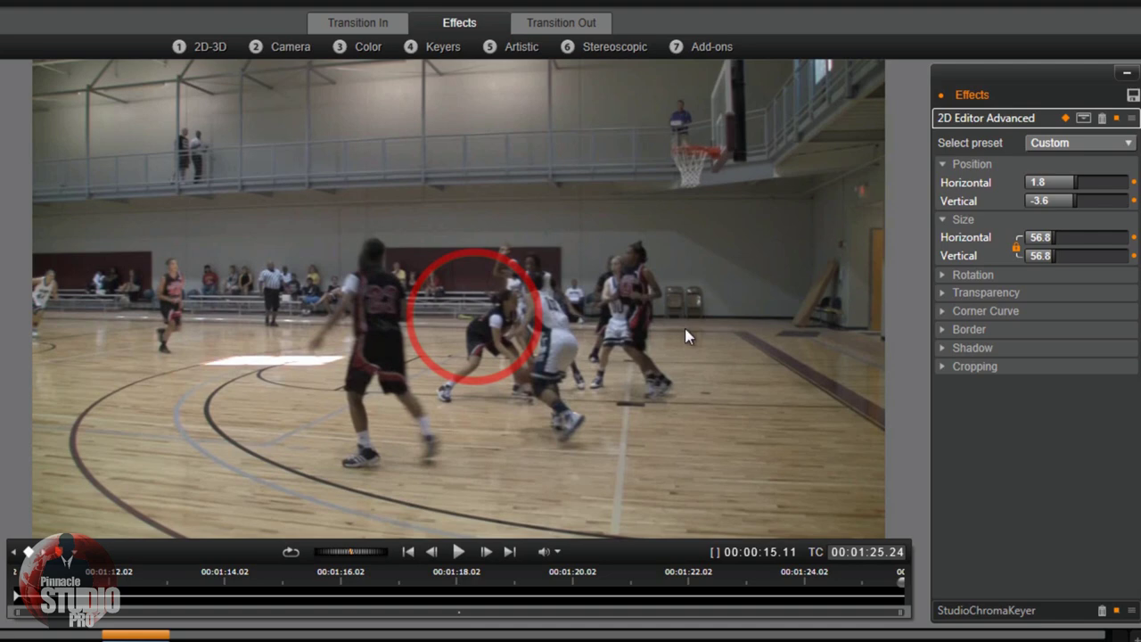
left_click_drag(1056, 239, 1102, 256)
left_click_drag(1077, 183, 1069, 182)
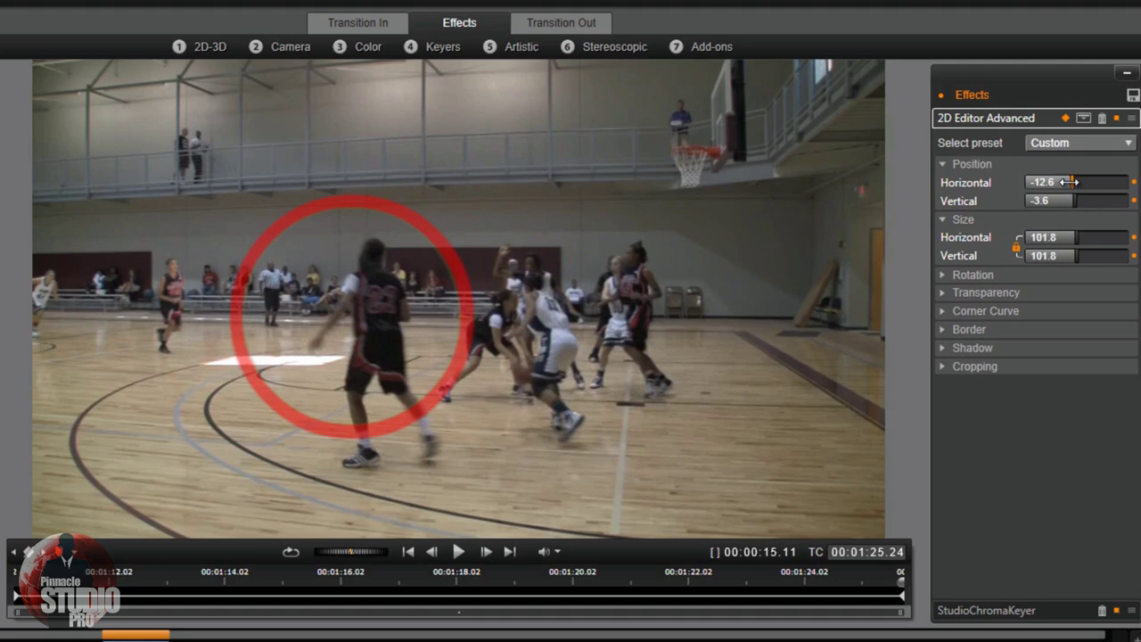
left_click_drag(1068, 182, 1070, 182)
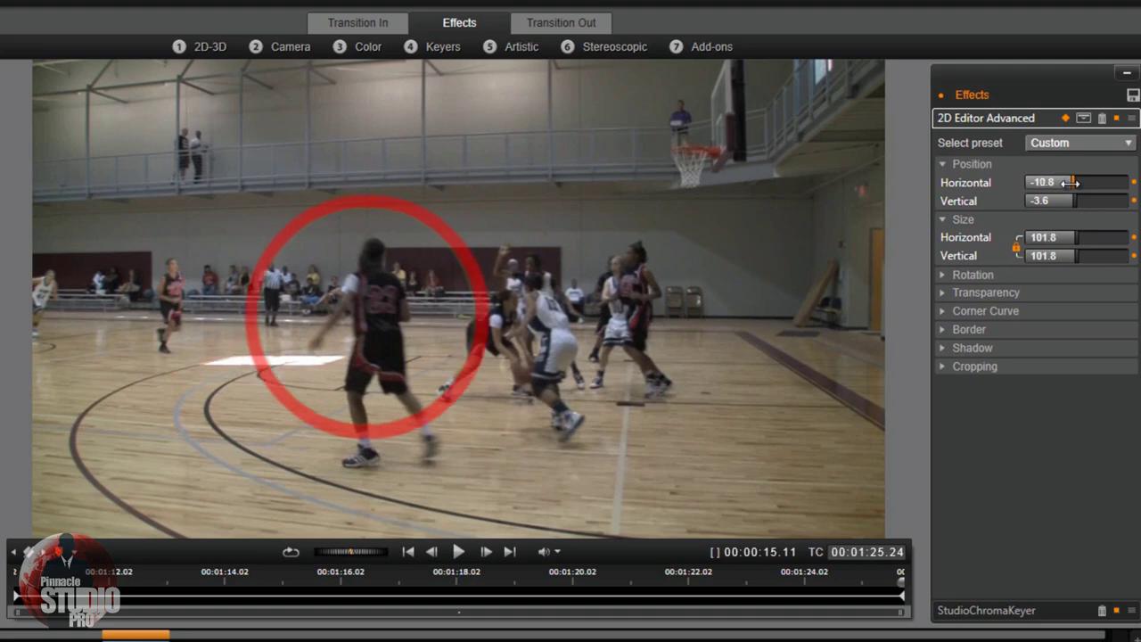
left_click_drag(1074, 202, 1071, 202)
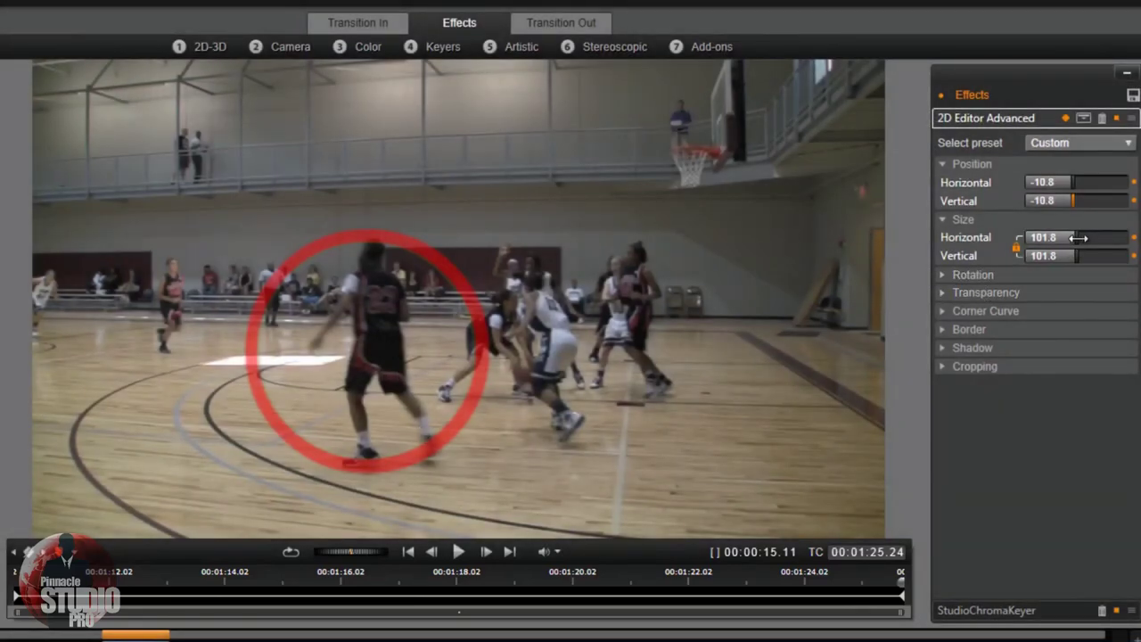
Step: Enlarge the ring at the clip's end to 120.7 and set its vertical position to -12
left_click_drag(1079, 237, 1097, 253)
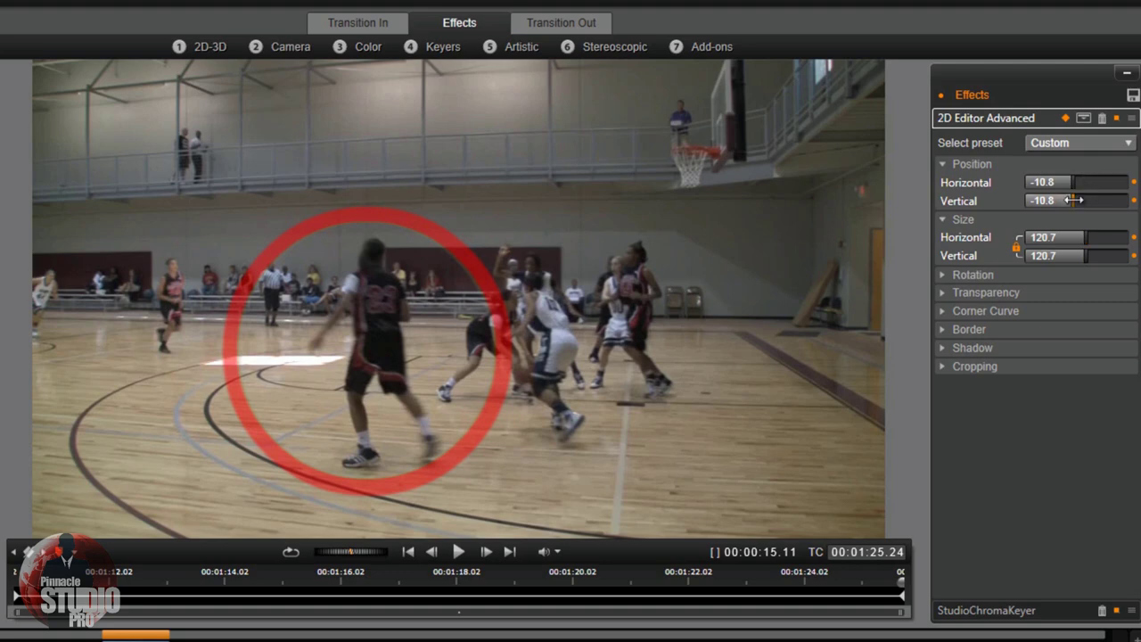
left_click_drag(1074, 200, 1077, 200)
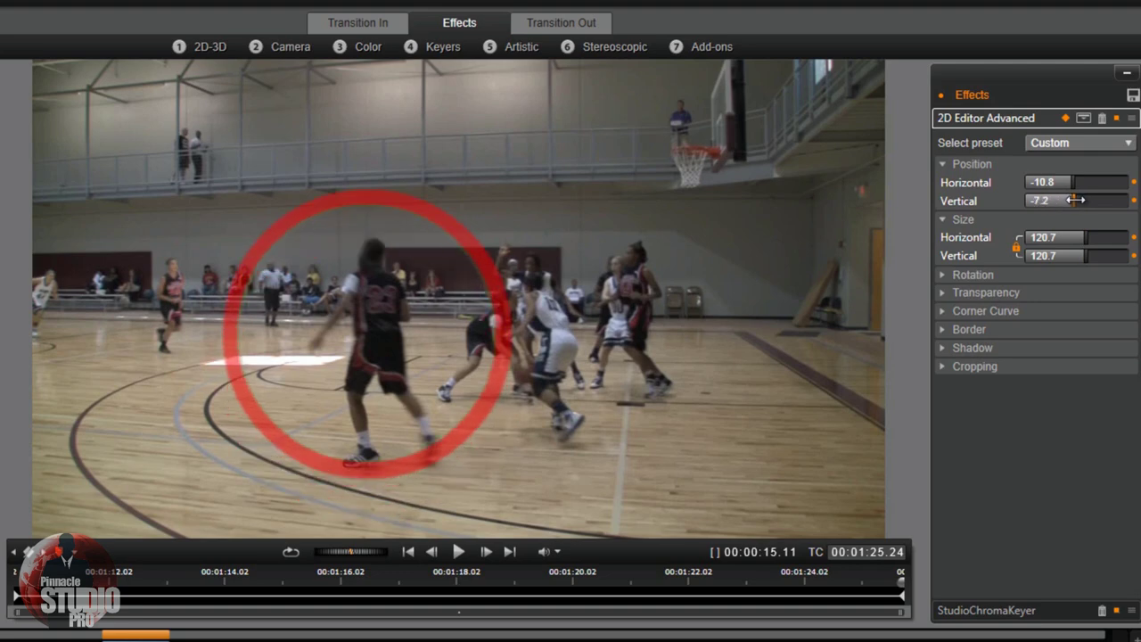
left_click_drag(1075, 199, 1050, 207)
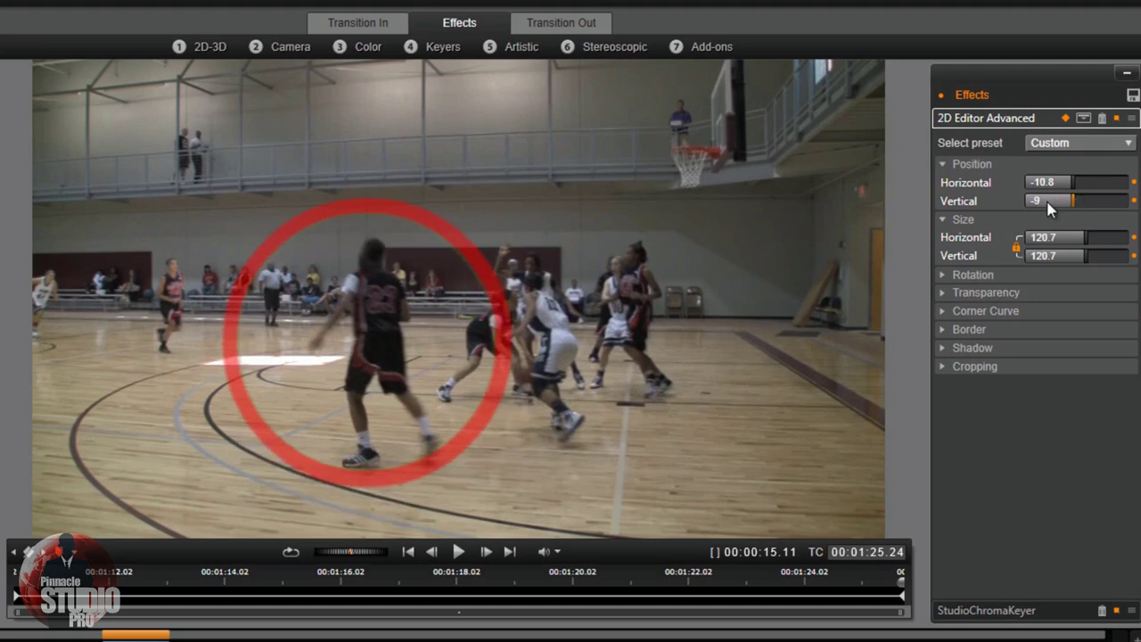
left_click(1049, 204)
key("BackSpace")
key("Return")
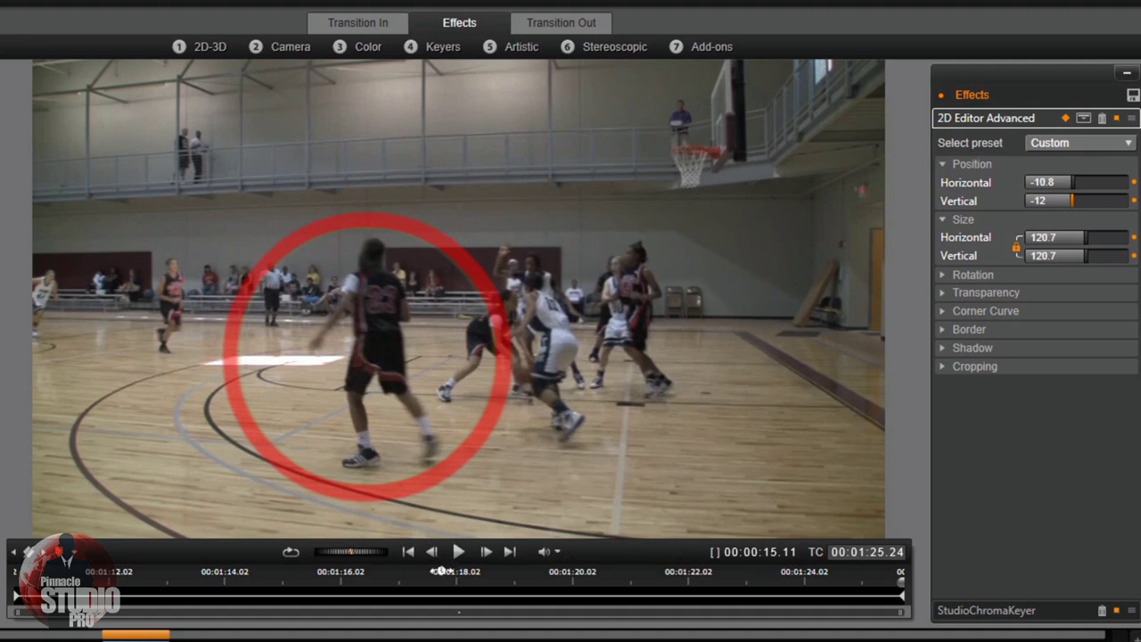
Step: Return to the clip's start and step forward frame by frame to check how the ring follows the player
left_click_drag(902, 581, 16, 581)
mouse_move(241, 507)
left_mouse_down()
mouse_move(52, 569)
mouse_move(125, 581)
left_mouse_up()
left_click_drag(94, 513, 49, 551)
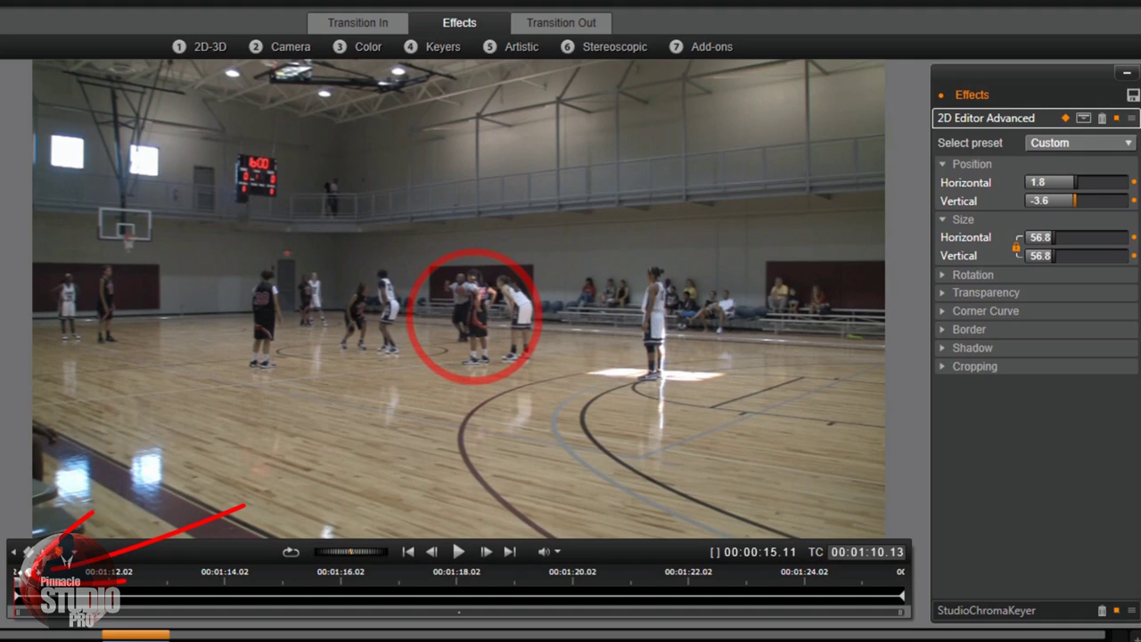
key("Right")
key("Right")
key("Right")
key("Right")
key("Right")
key("Right")
key("Right")
key("Right")
key("Right")
key("Right")
key("Right")
key("Right")
key("Right")
key("Right")
key("Right")
key("Right")
key("Right")
key("Right")
key("Right")
key("Right")
key("Right")
key("Right")
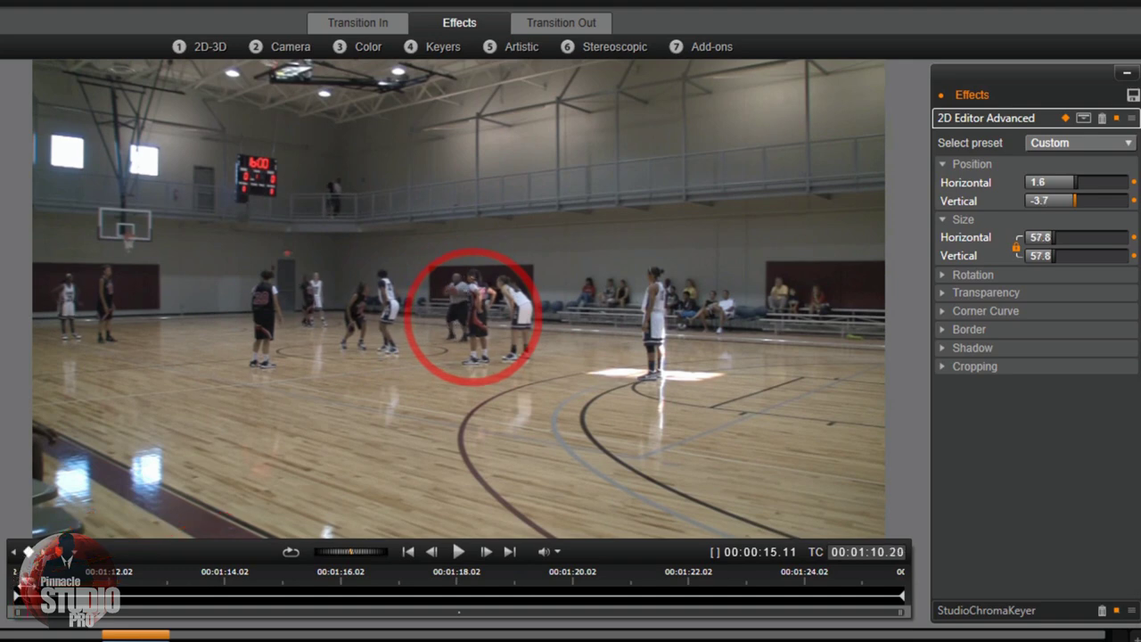
key("Right")
key("Right")
key("Right")
key("Right")
key("Right")
key("Right")
key("Right")
key("Right")
key("Right")
key("Right")
key("Right")
key("Right")
key("Right")
key("Right")
key("Right")
key("Right")
key("Right")
key("Right")
key("Right")
key("Right")
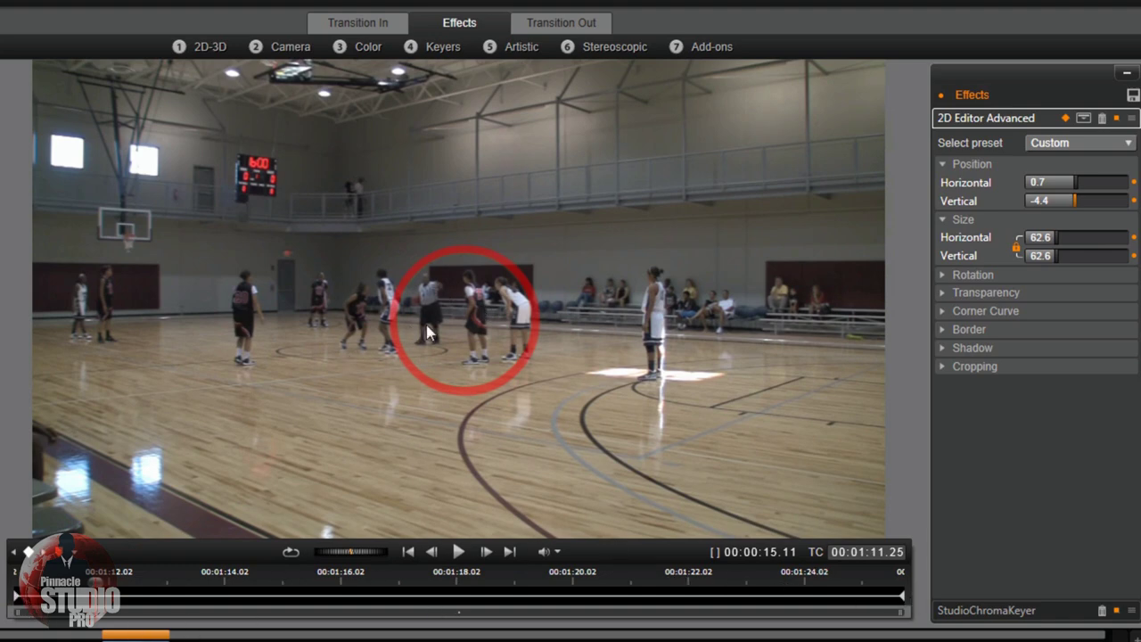
Step: Mark 00:01:15.10 on the effect timeline and paste a copy of the clip's starting keyframe there
left_click_drag(99, 585, 298, 641)
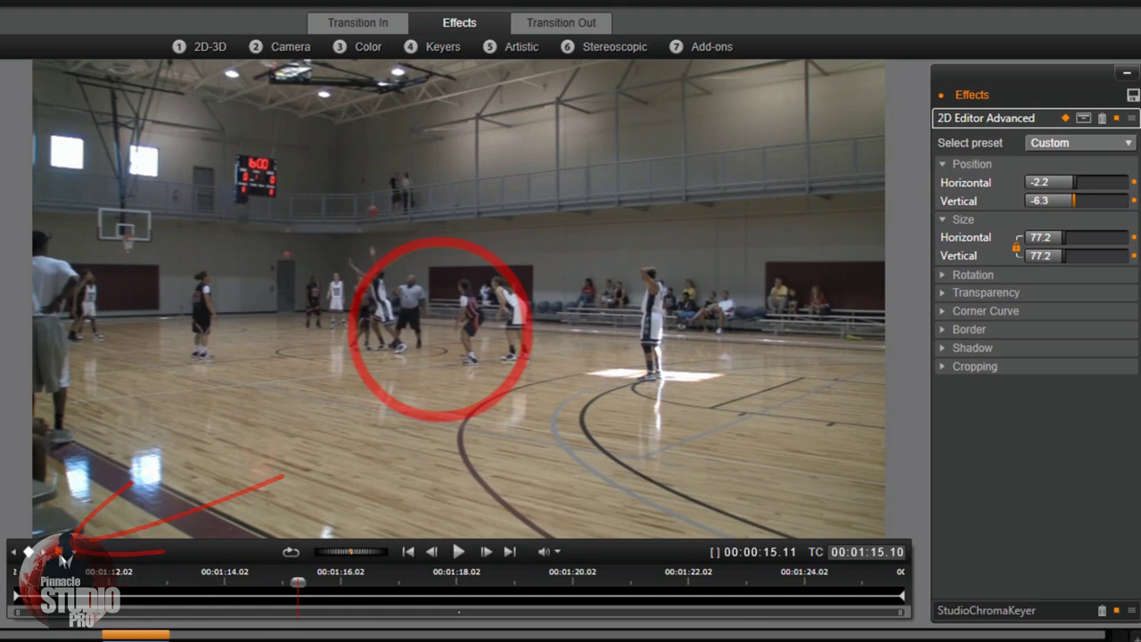
right_click(18, 605)
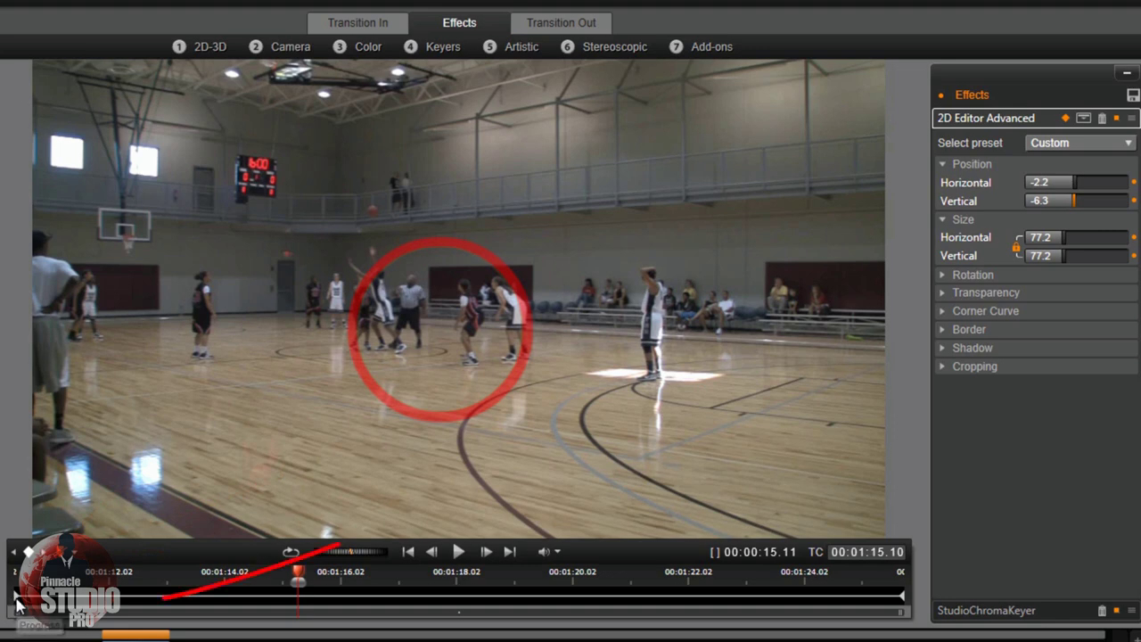
left_click(71, 610)
right_click(21, 607)
left_click(75, 610)
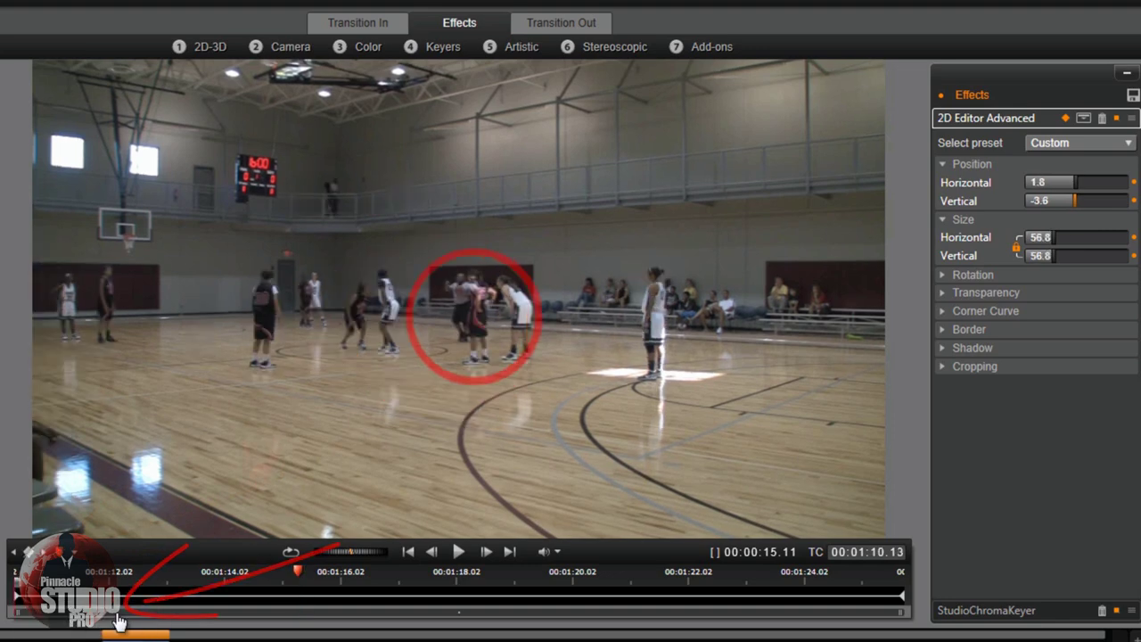
left_click(297, 572)
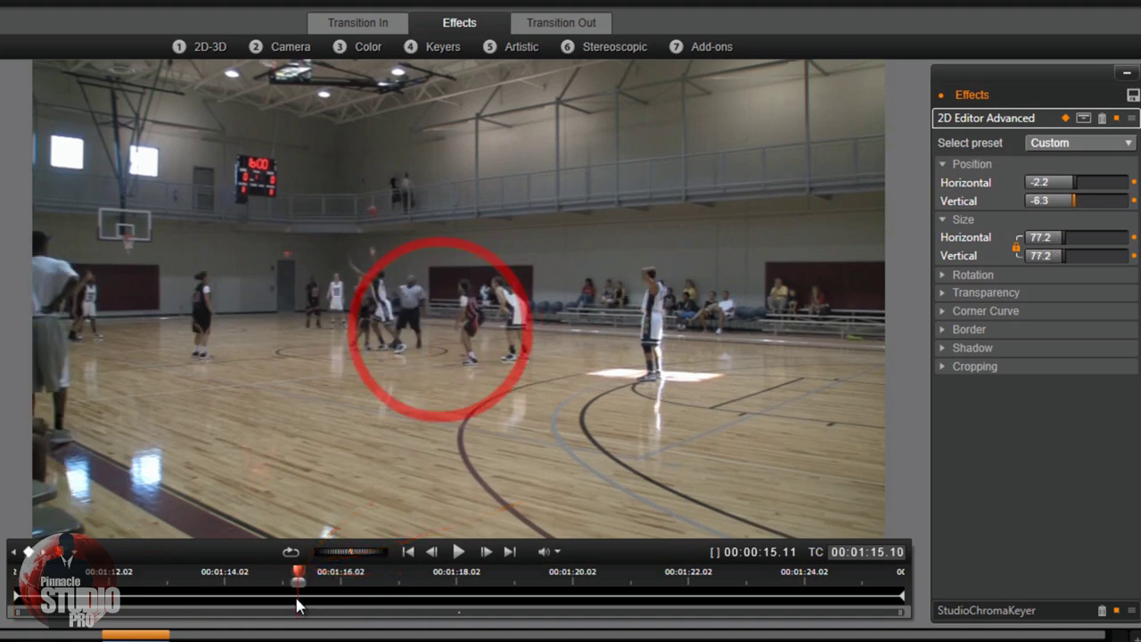
right_click(299, 604)
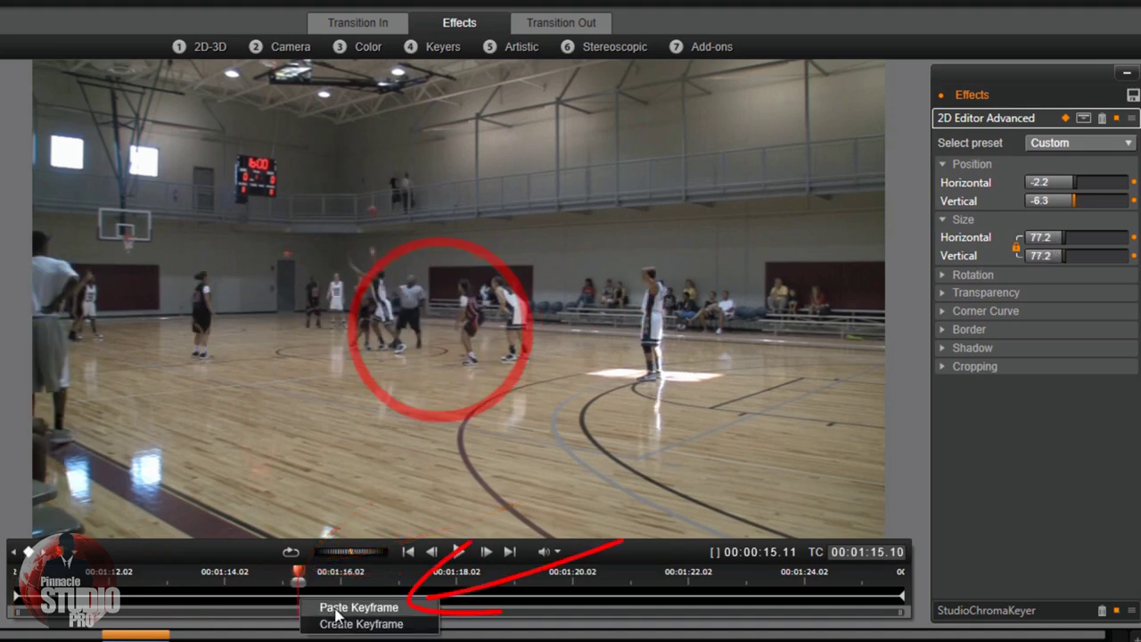
left_click(337, 607)
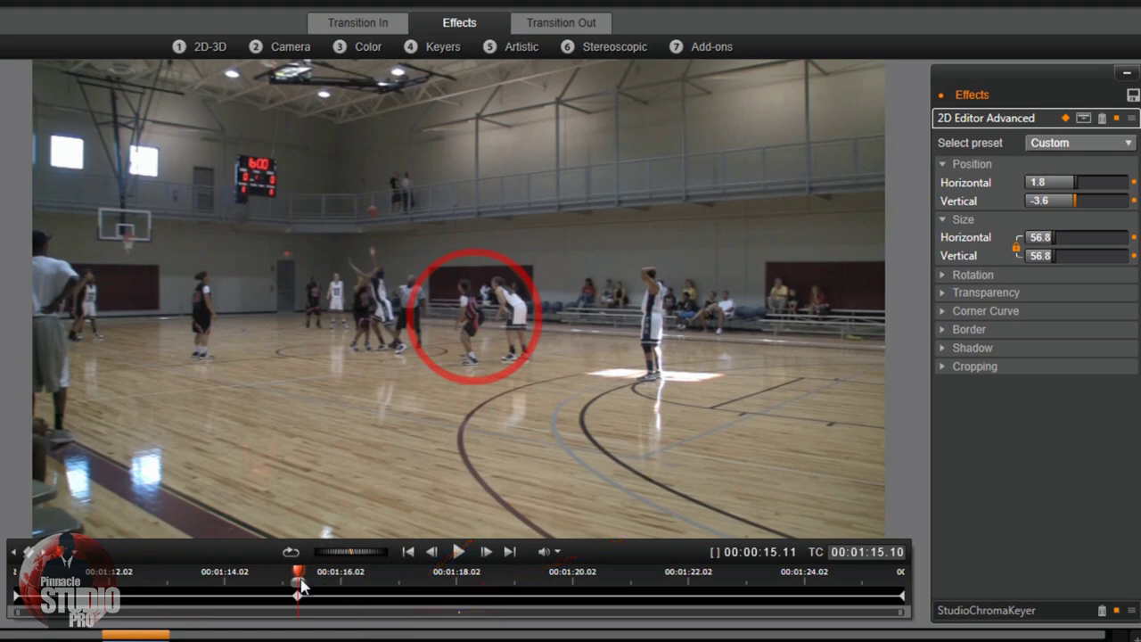
Step: Adjust the ring at 00:01:16.00 by setting its horizontal position to -0.8
left_click_drag(302, 581, 336, 625)
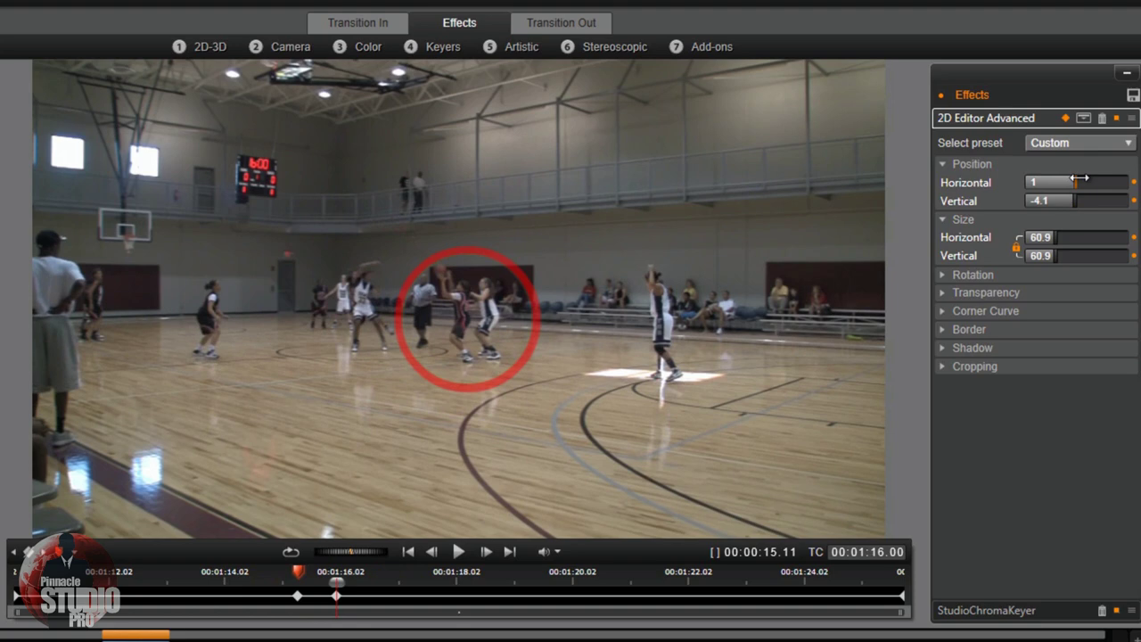
left_click_drag(1079, 178, 1079, 179)
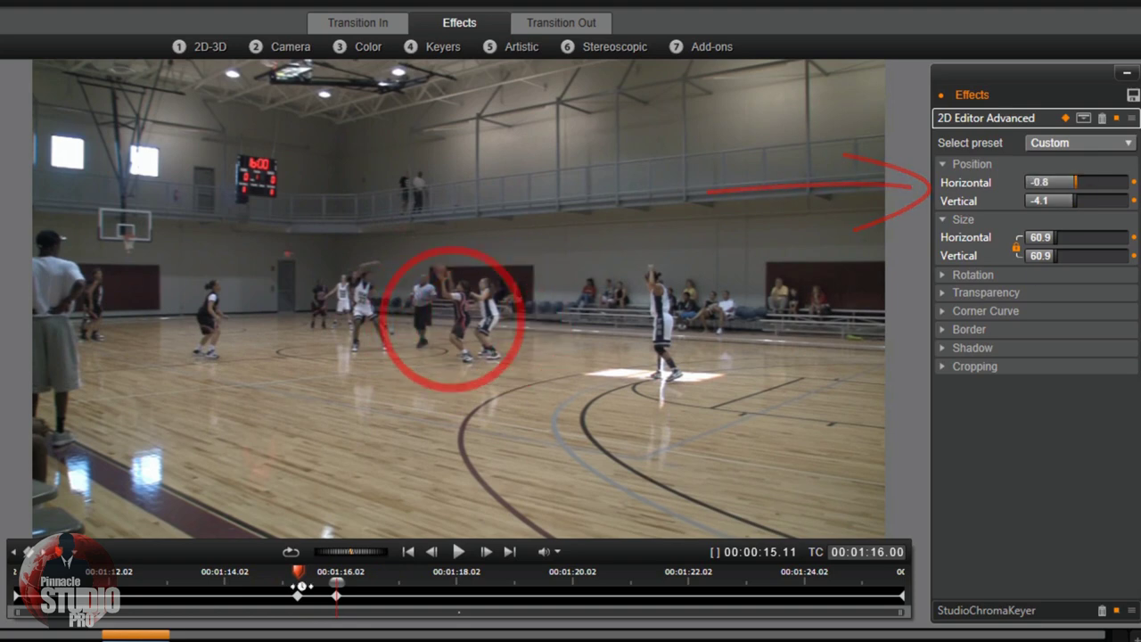
Step: Adjust the ring at 00:01:17.04 by setting horizontal position to 7.1, vertical position to -6.8 and size to 60.6
left_click_drag(339, 581, 402, 585)
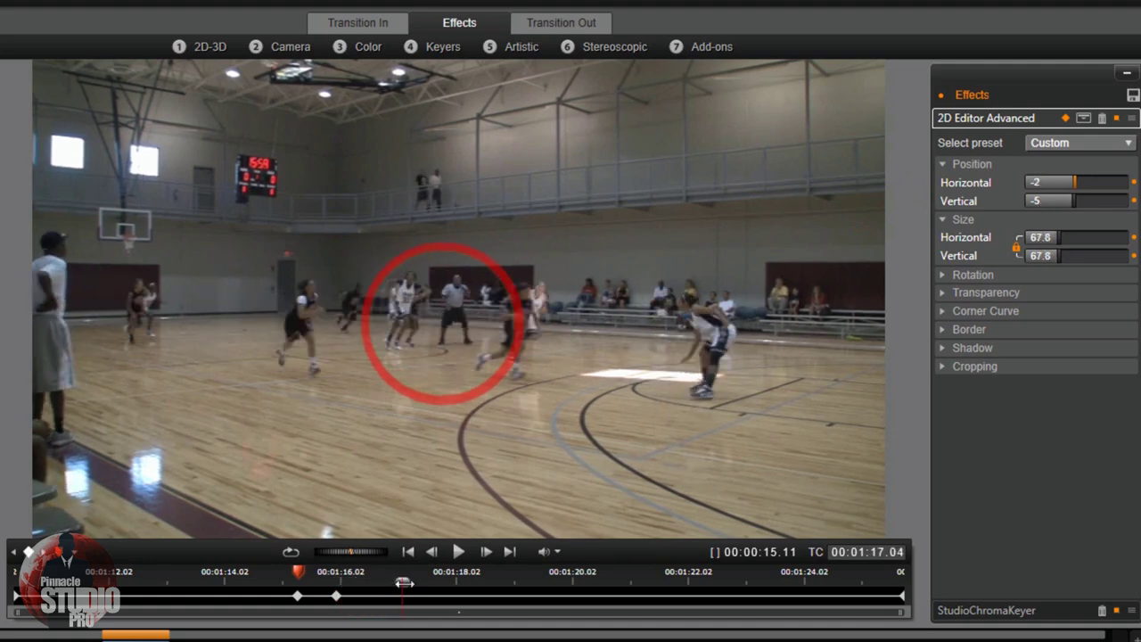
left_click_drag(1079, 180, 1081, 180)
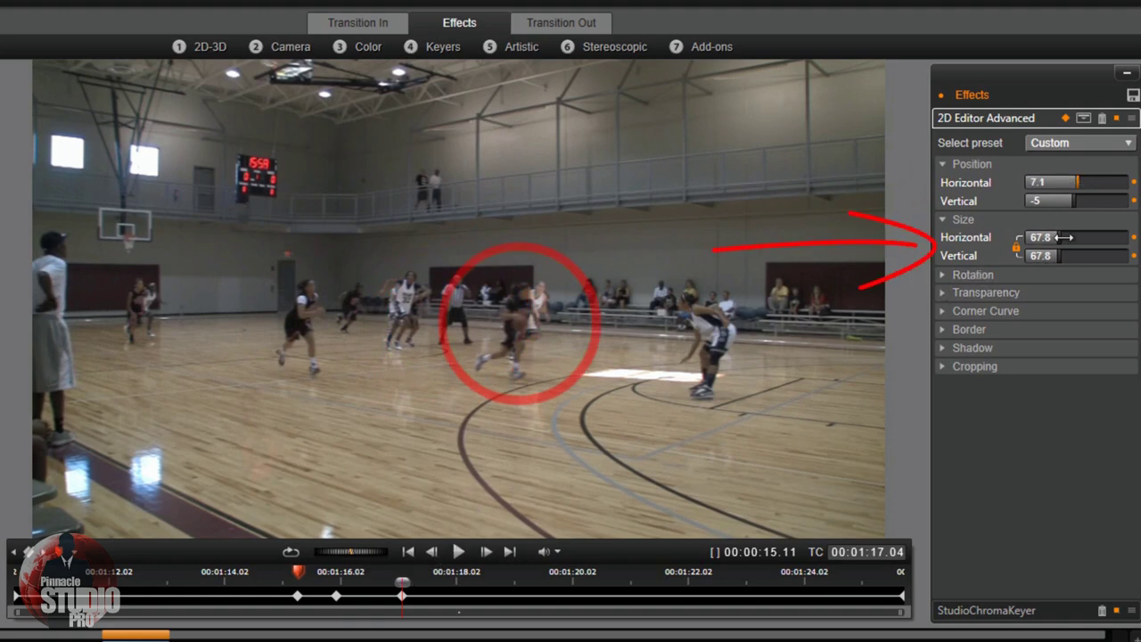
left_click_drag(1063, 237, 1056, 236)
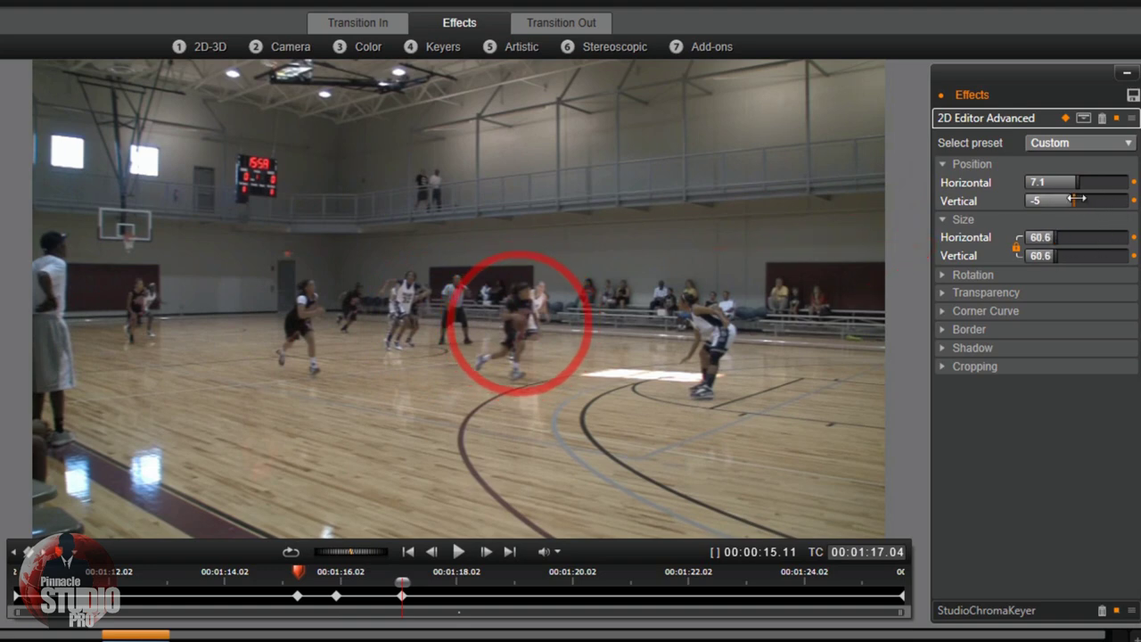
left_click_drag(1077, 200, 1076, 200)
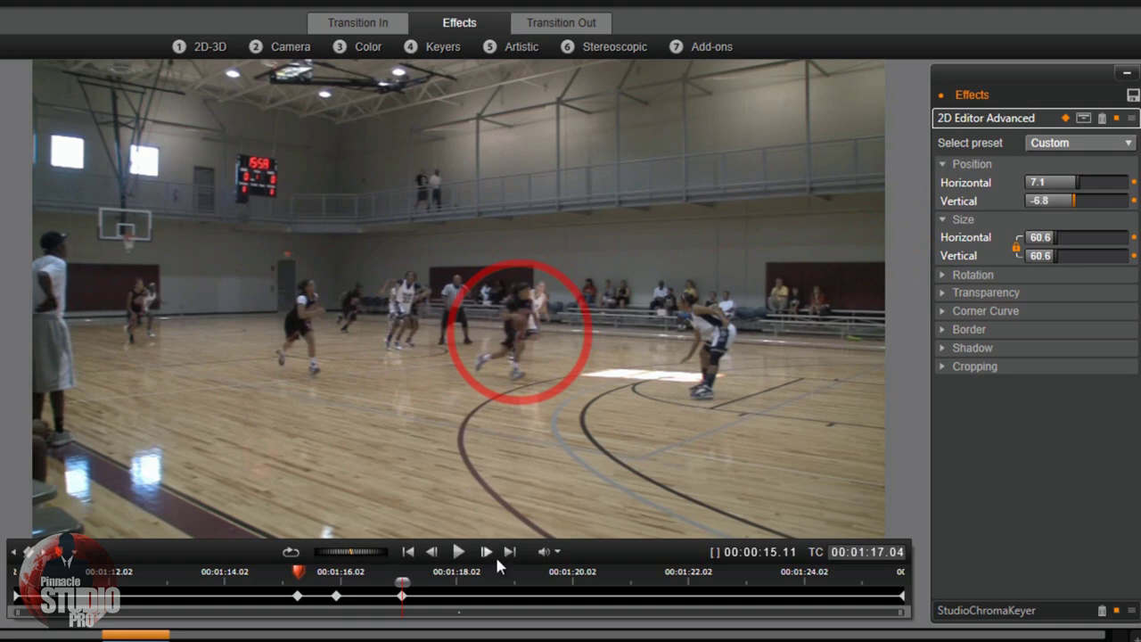
Step: Shift the ring horizontally at 00:01:17.12 to centre it on the player, and review the tracking across the keyframed clip
left_click_drag(403, 584, 419, 583)
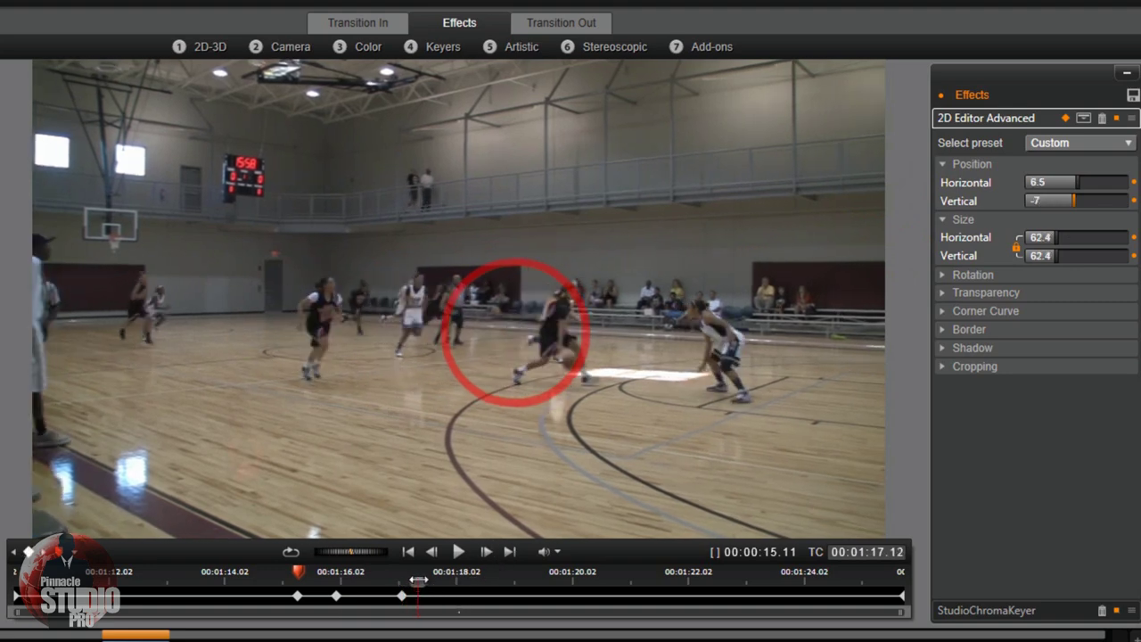
left_click_drag(1081, 181, 1082, 183)
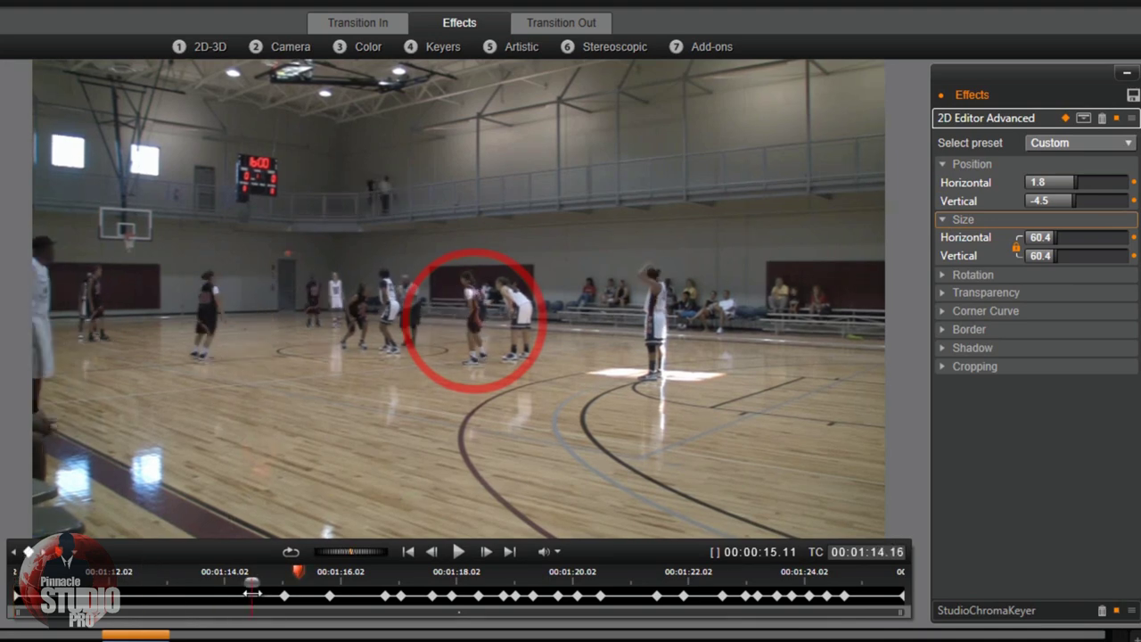
left_click_drag(303, 598, 927, 613)
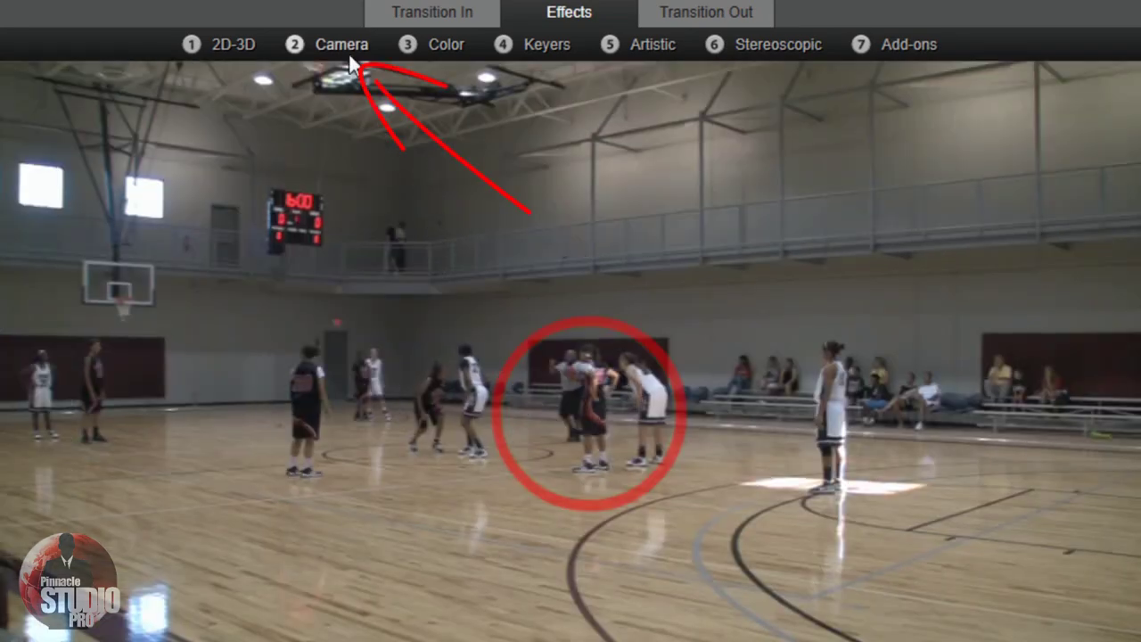
Step: Add a Blur effect to the ring with a horizontal amount of 3 and an increased vertical amount, and apply the title's effects
left_click(334, 44)
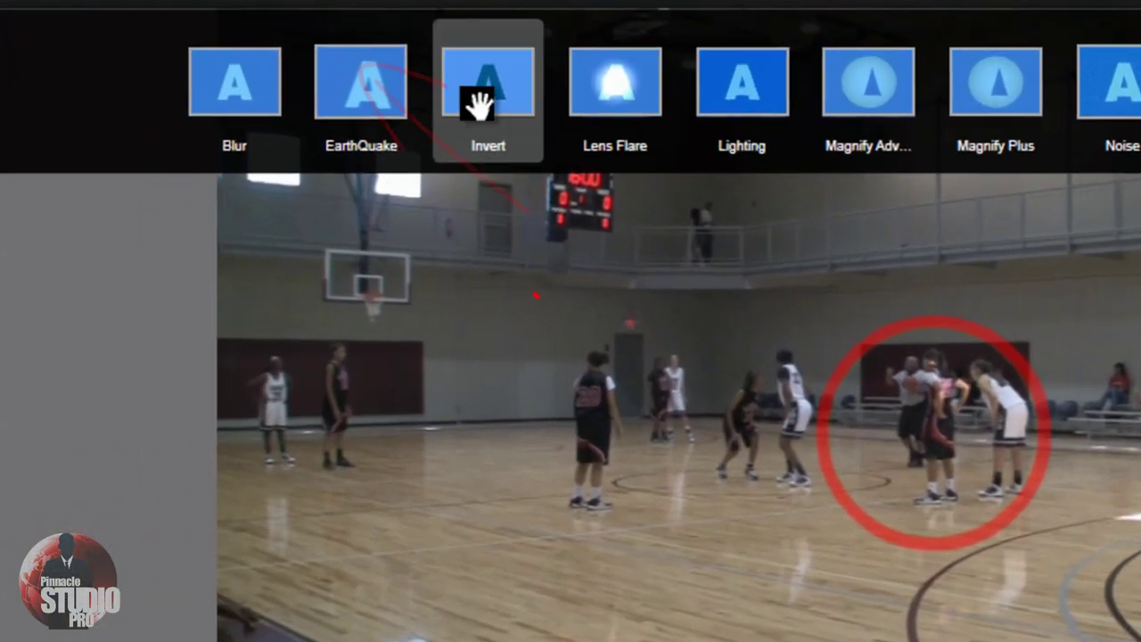
left_click(226, 105)
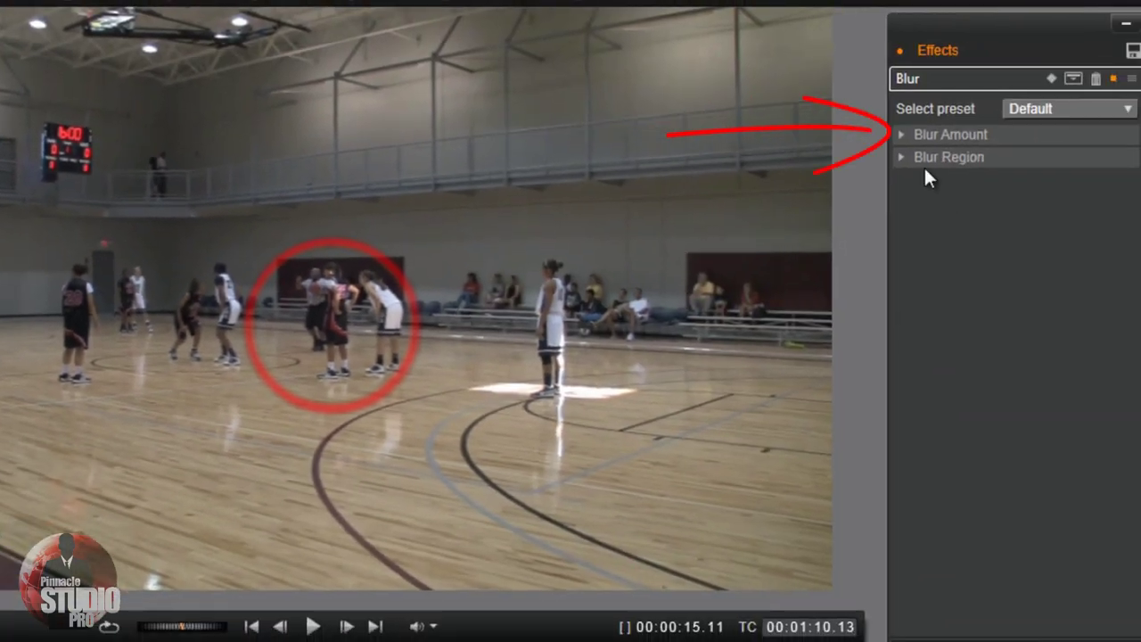
left_click(902, 134)
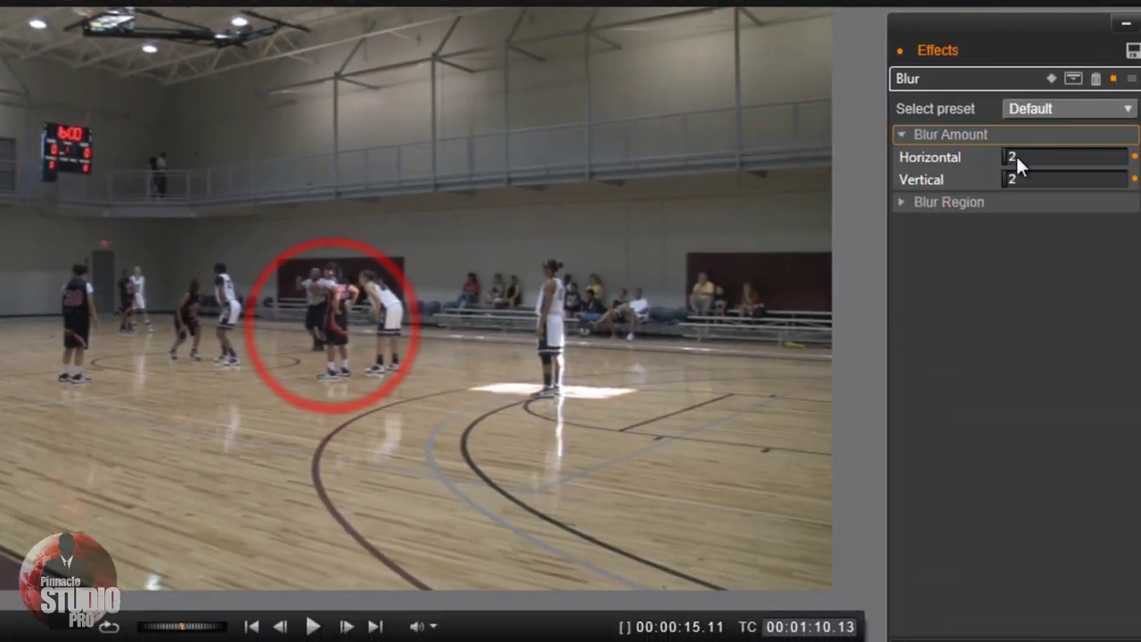
left_click(1013, 156)
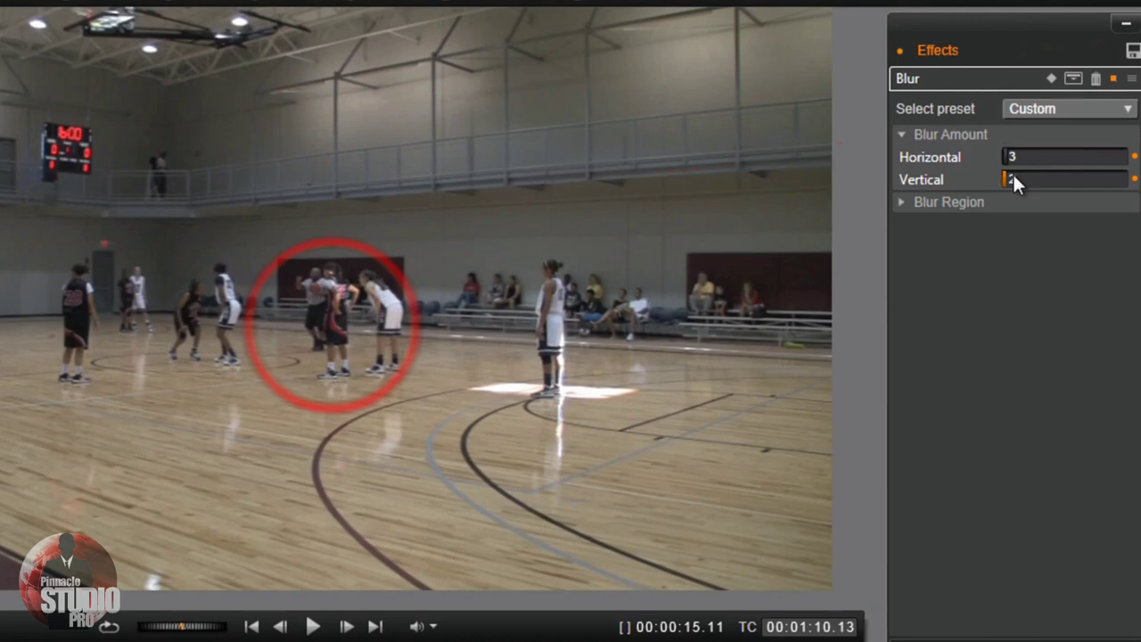
left_click(1014, 177)
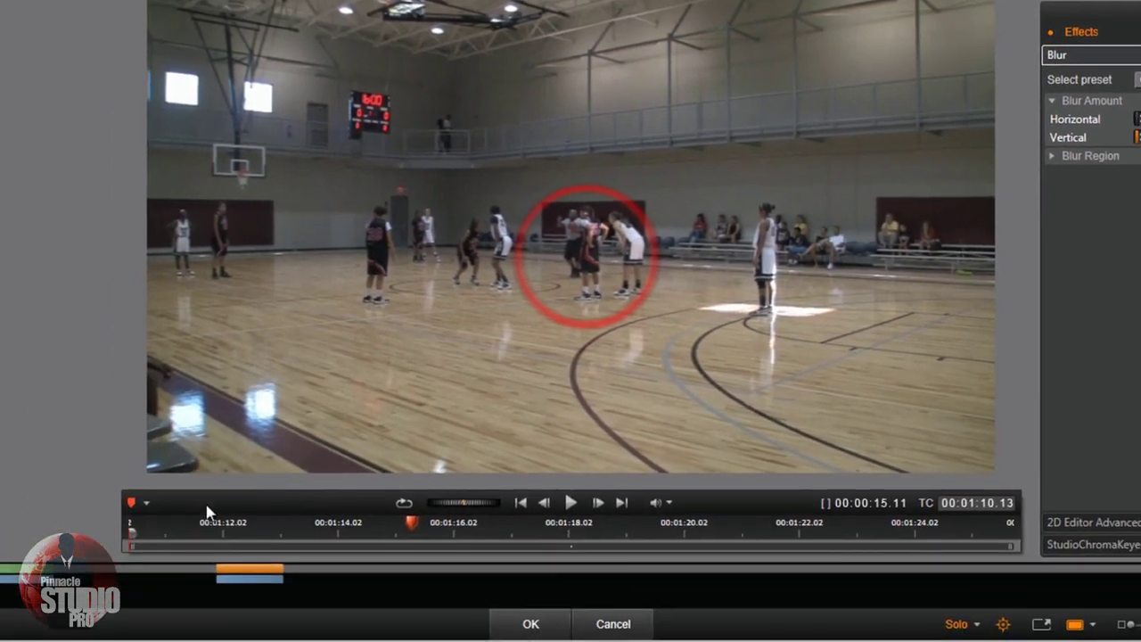
mouse_move(131, 534)
left_mouse_down()
mouse_move(690, 592)
mouse_move(992, 590)
mouse_move(832, 556)
mouse_move(607, 558)
mouse_move(497, 540)
mouse_move(204, 533)
left_mouse_up()
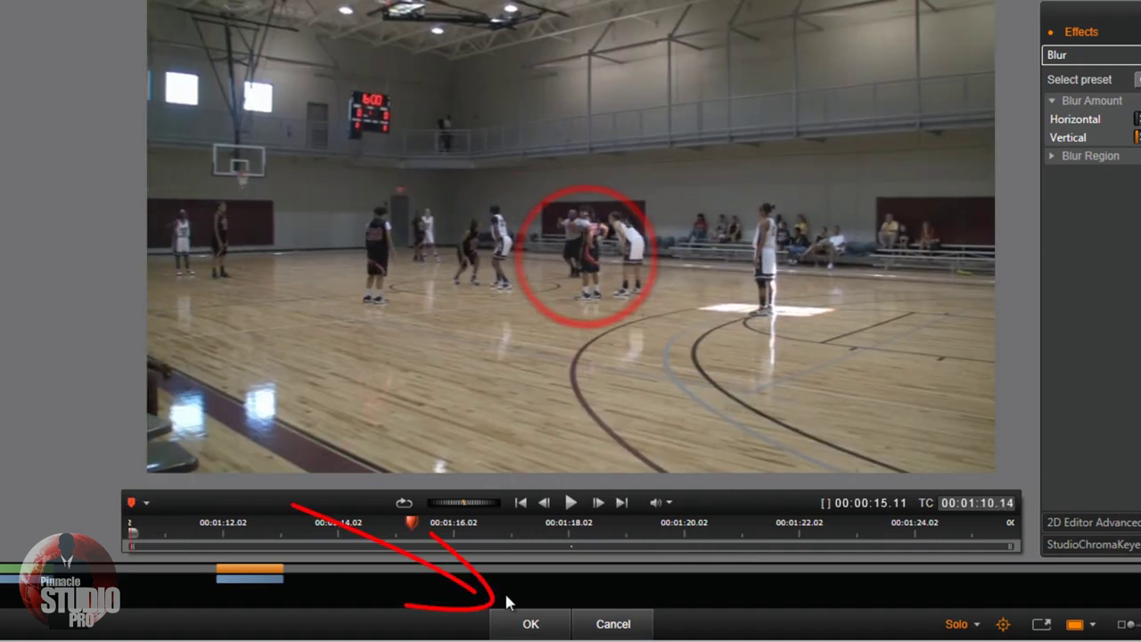
left_click(531, 623)
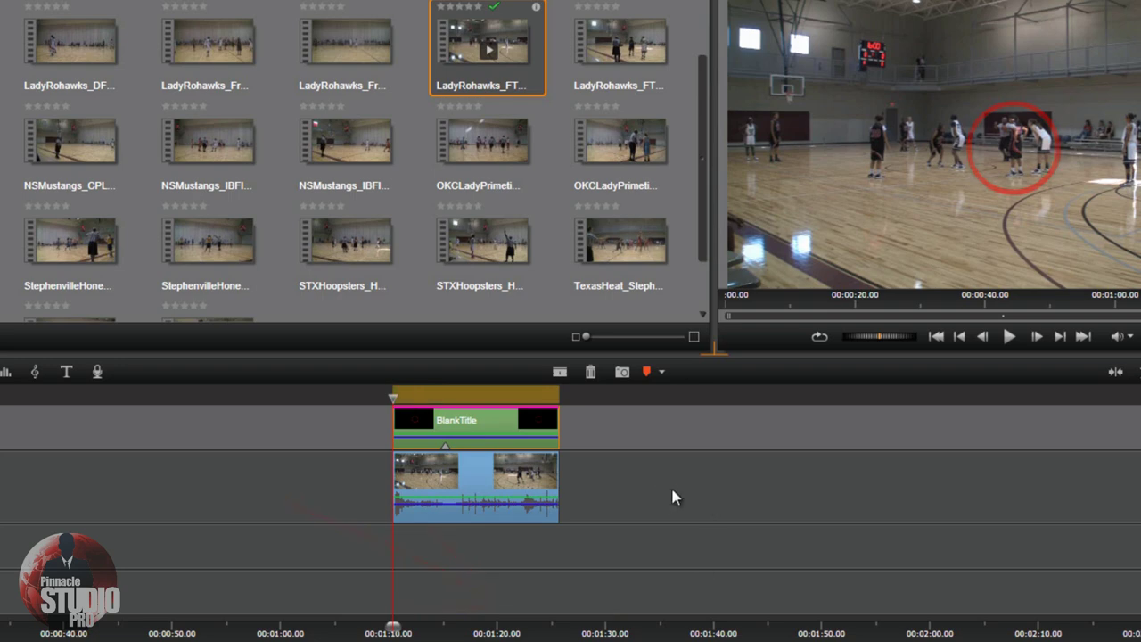